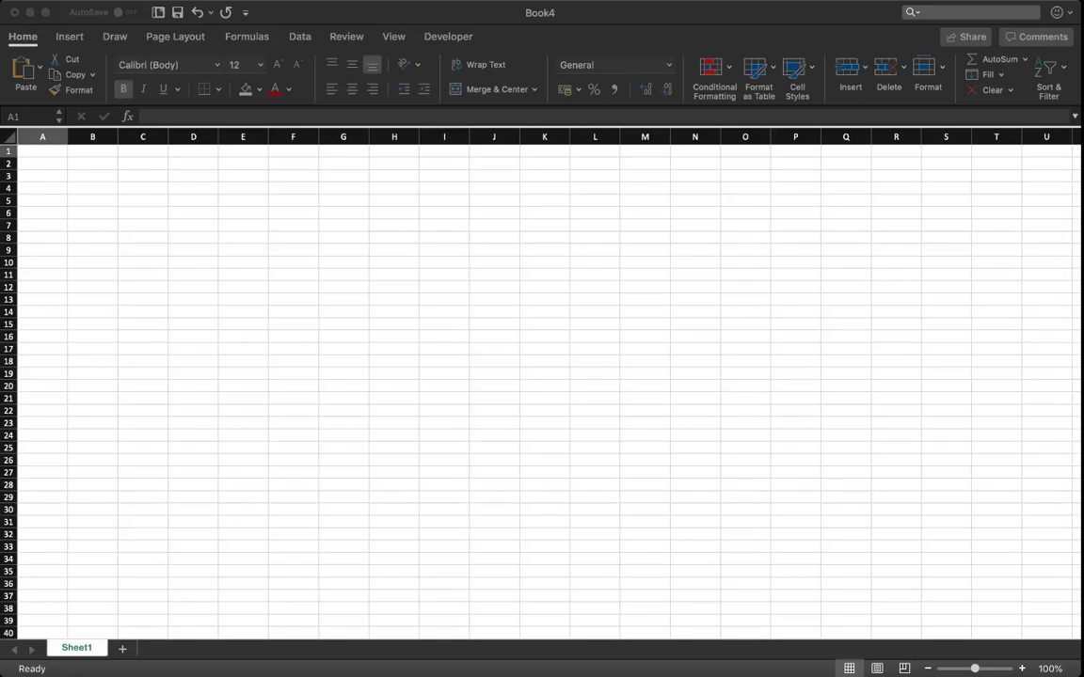
# Enter the tasks Arbete, Intervjuer and Sammanställning in A4:A6
pyautogui.press('Return')
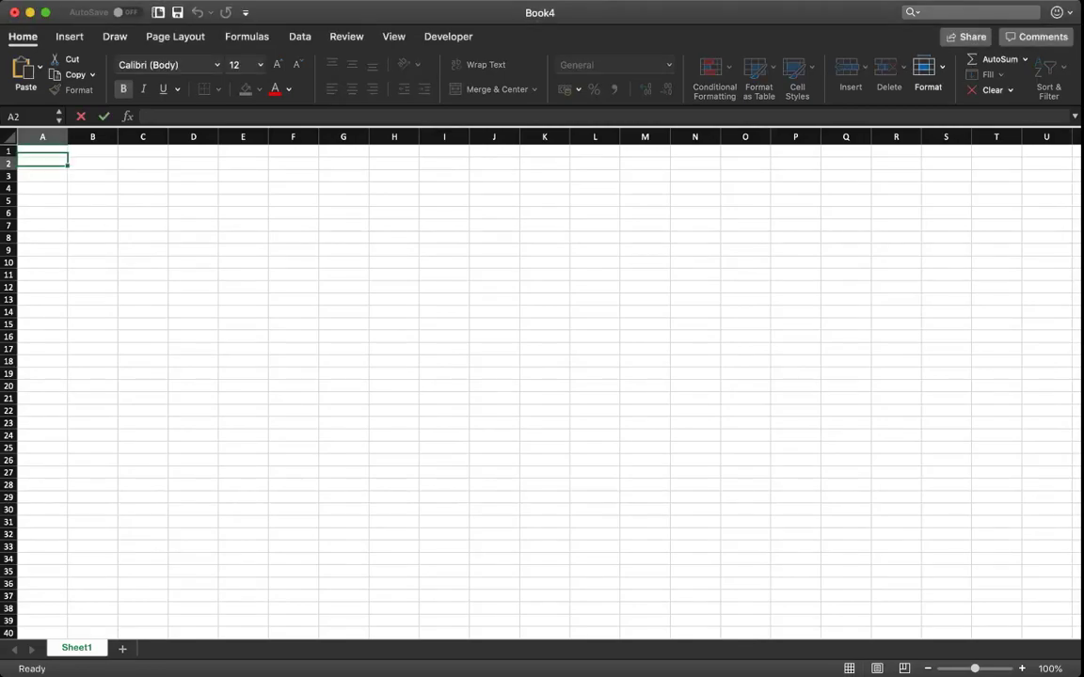
pyautogui.press('Return')
pyautogui.press('Return')
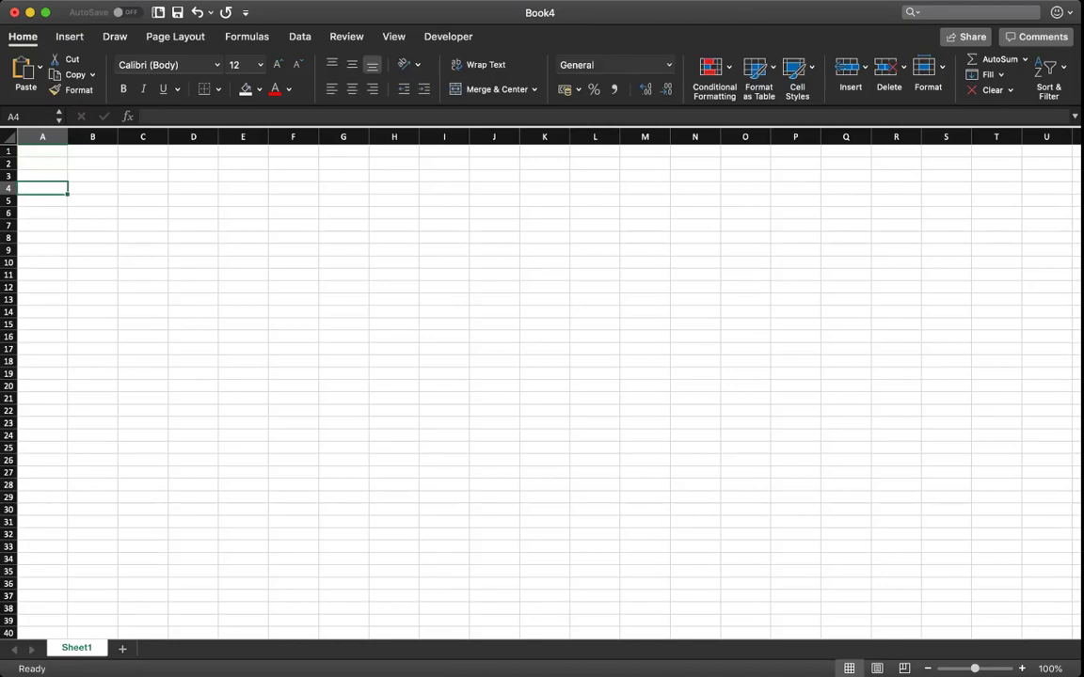
pyautogui.write('Arbete')
pyautogui.press('Return')
pyautogui.write('I')
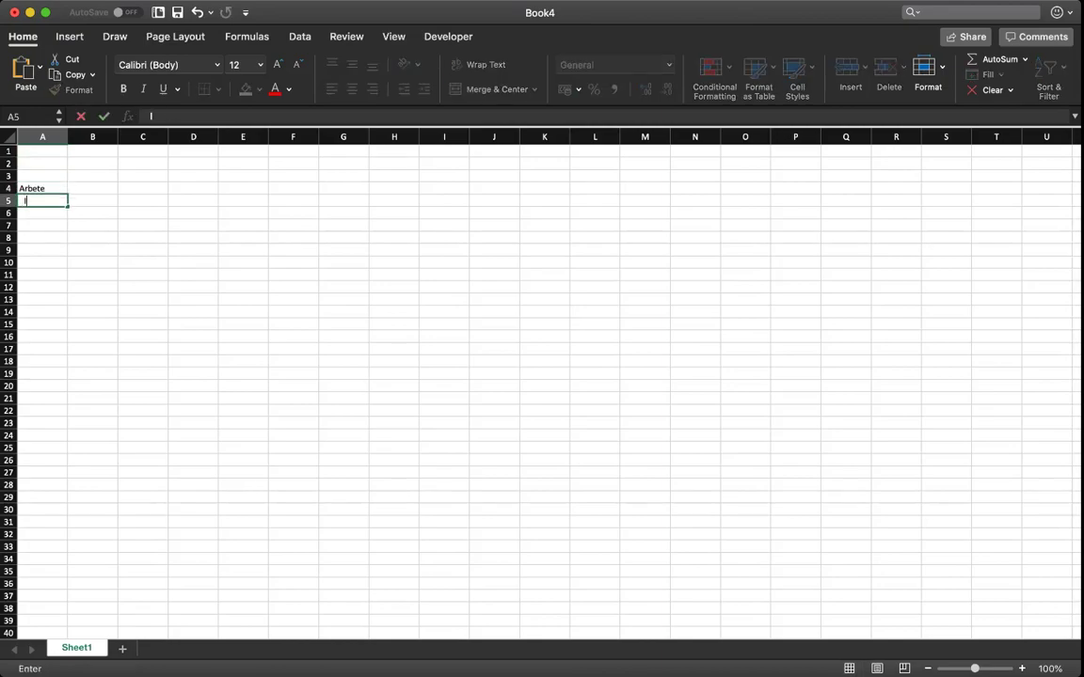
pyautogui.write('ntervjuer')
pyautogui.press('Return')
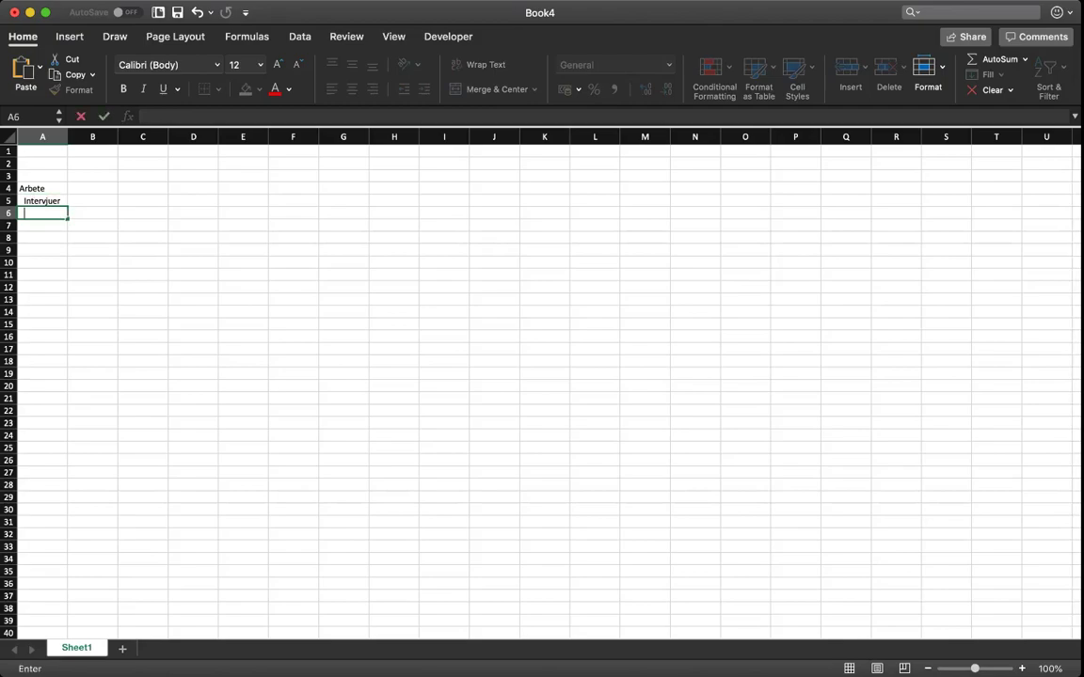
pyautogui.write('Sammanställn')
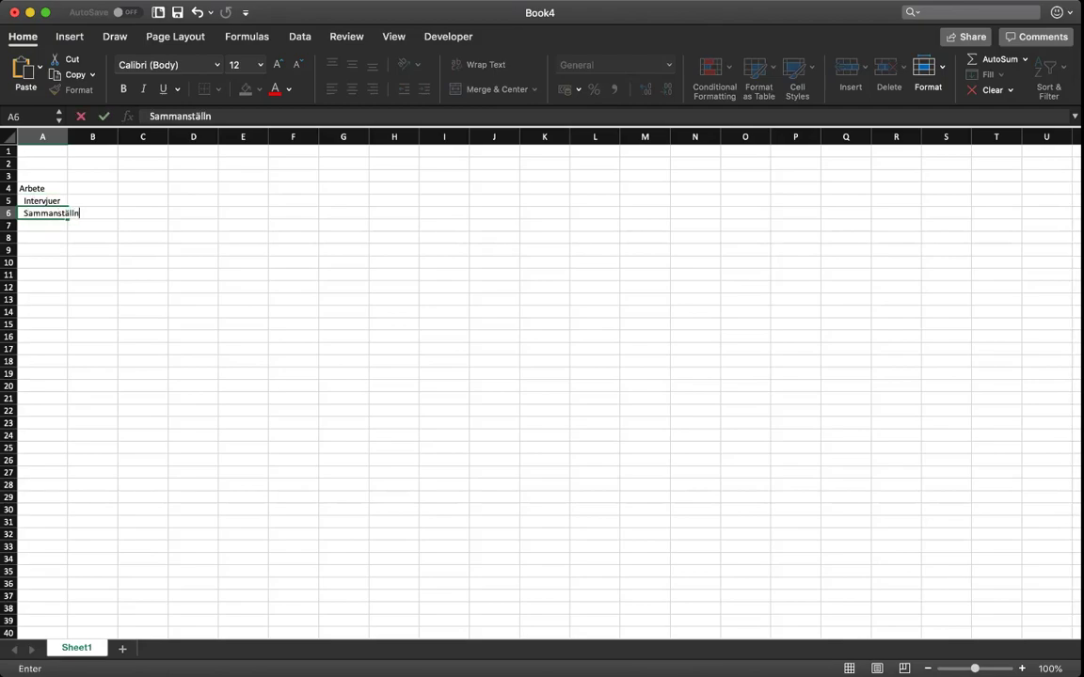
pyautogui.write('ing')
pyautogui.press('Return')
# Add Skrivande, Inledning and two 'etc' rows in A7:A10
pyautogui.write('Skri')
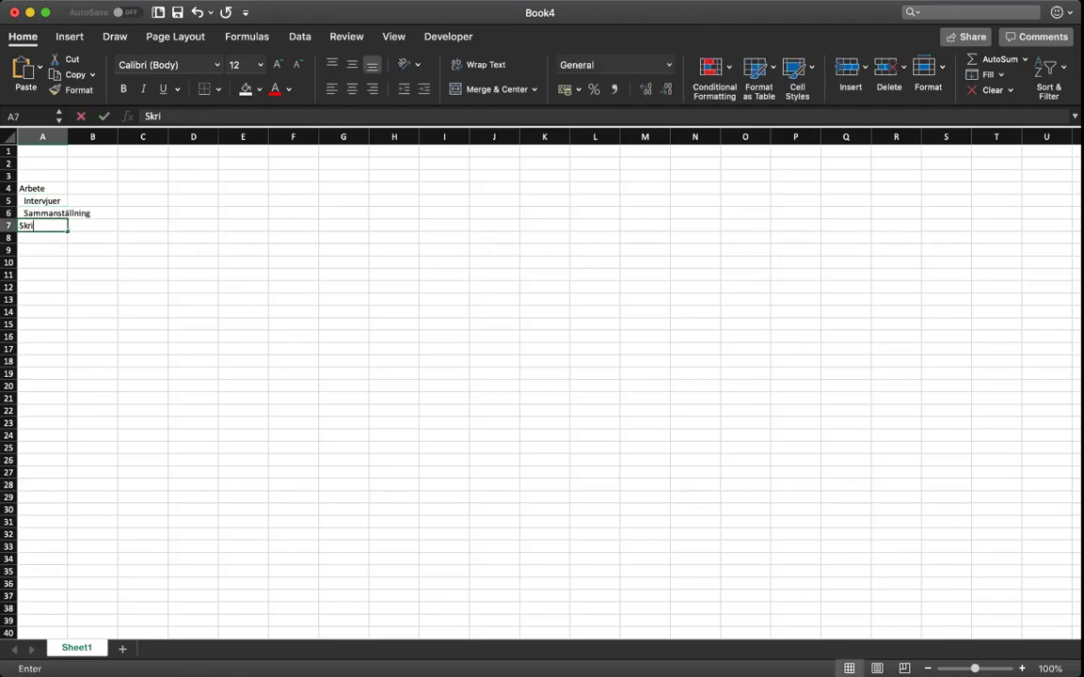
pyautogui.write('vande')
pyautogui.press('Return')
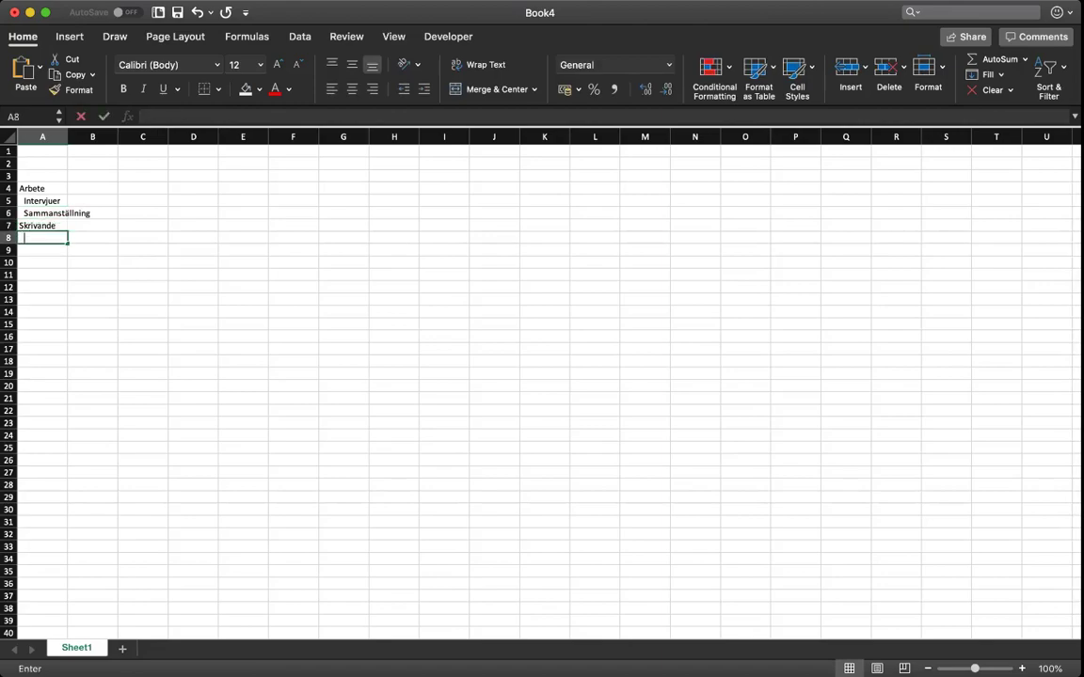
pyautogui.write('Inledning')
pyautogui.press('Return')
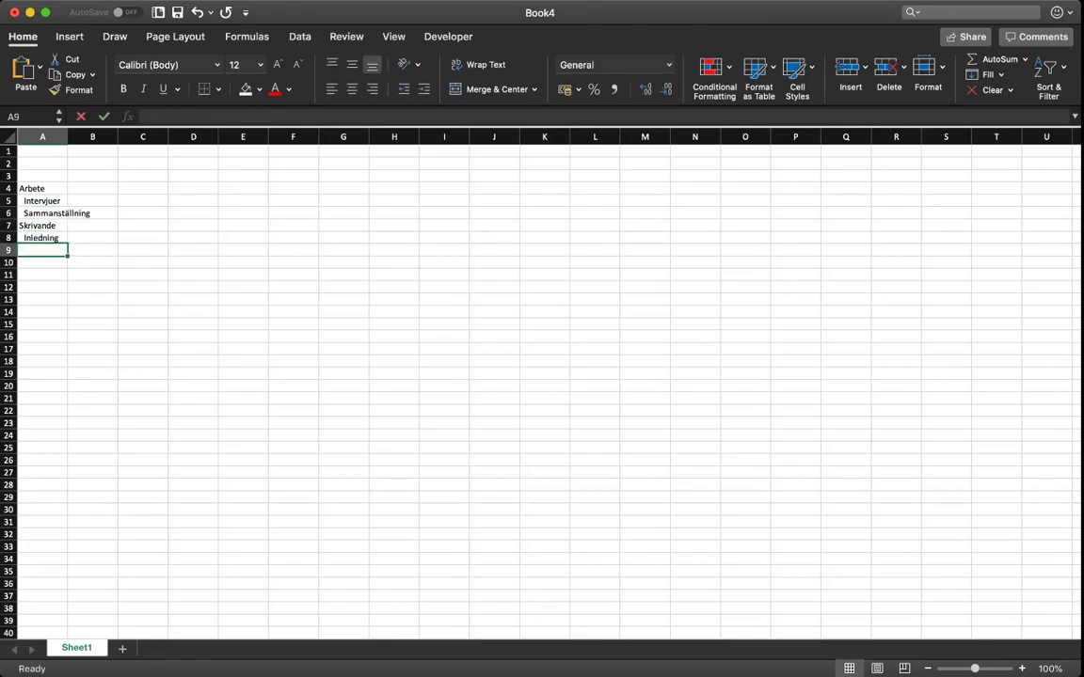
pyautogui.write('etc')
pyautogui.press('Return')
pyautogui.write('etc')
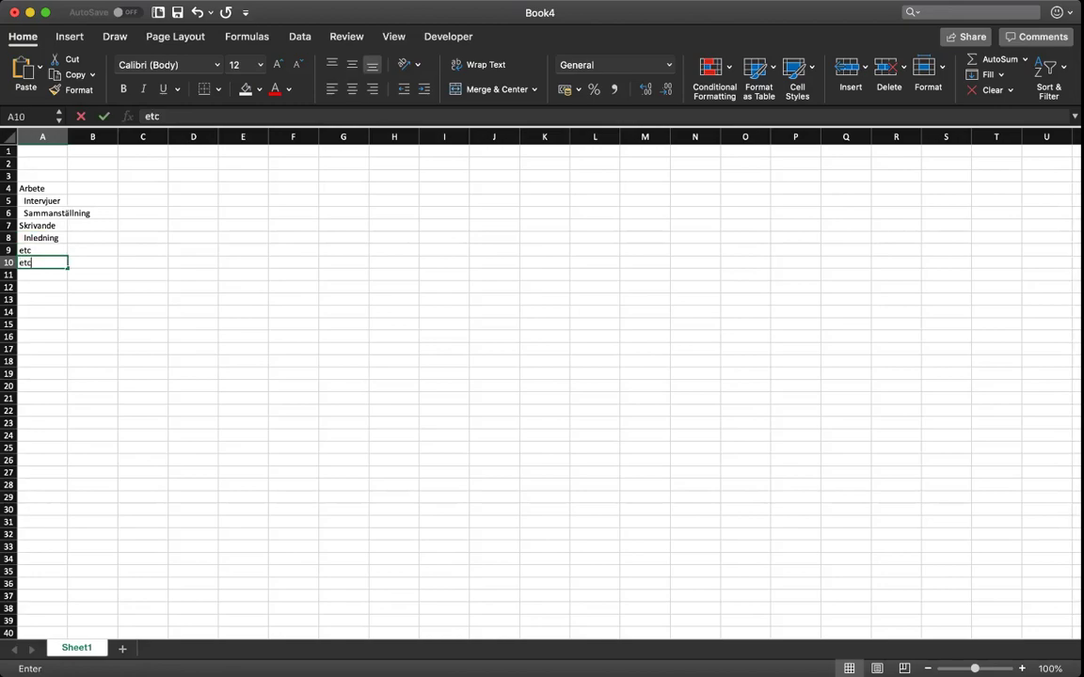
pyautogui.press('Return')
pyautogui.click(92, 150)
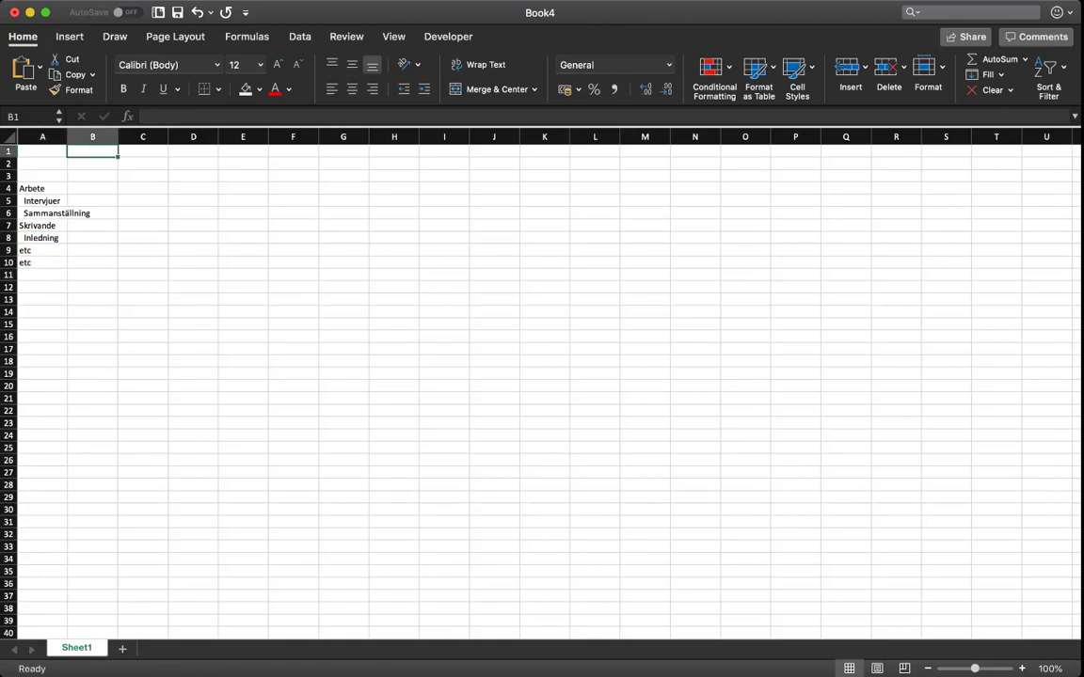
# Add bold labels Vecka:, Dag: and Datum: in A1:A3
pyautogui.click(42, 150)
pyautogui.press('super+b')
pyautogui.write('Vecka:')
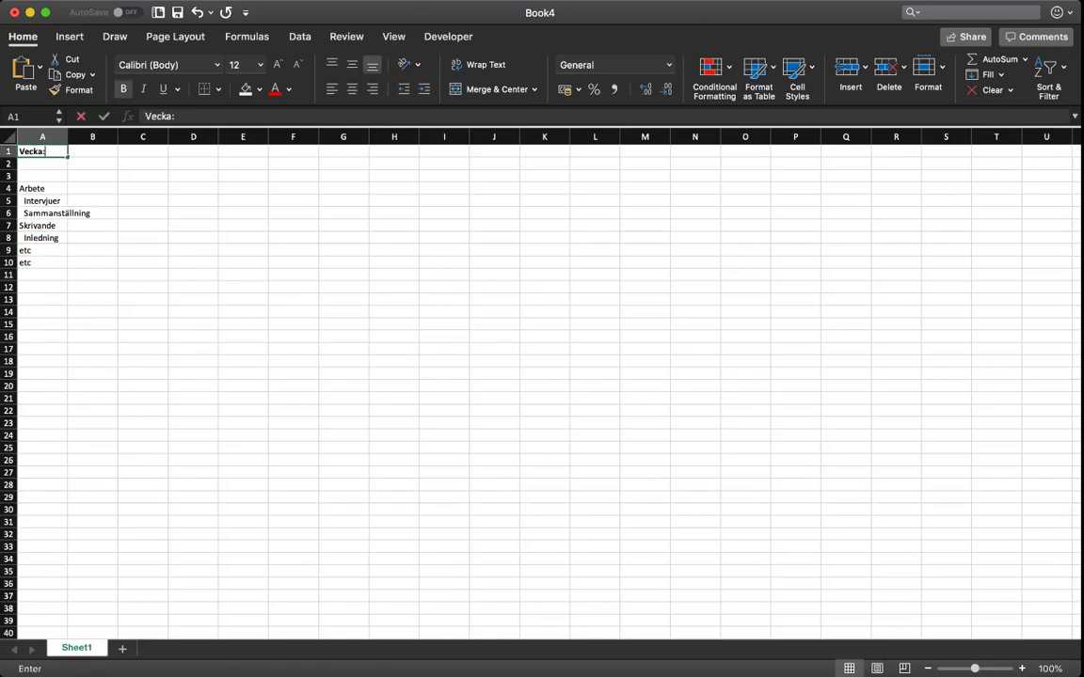
pyautogui.press('Return')
pyautogui.press('super+b')
pyautogui.write('D')
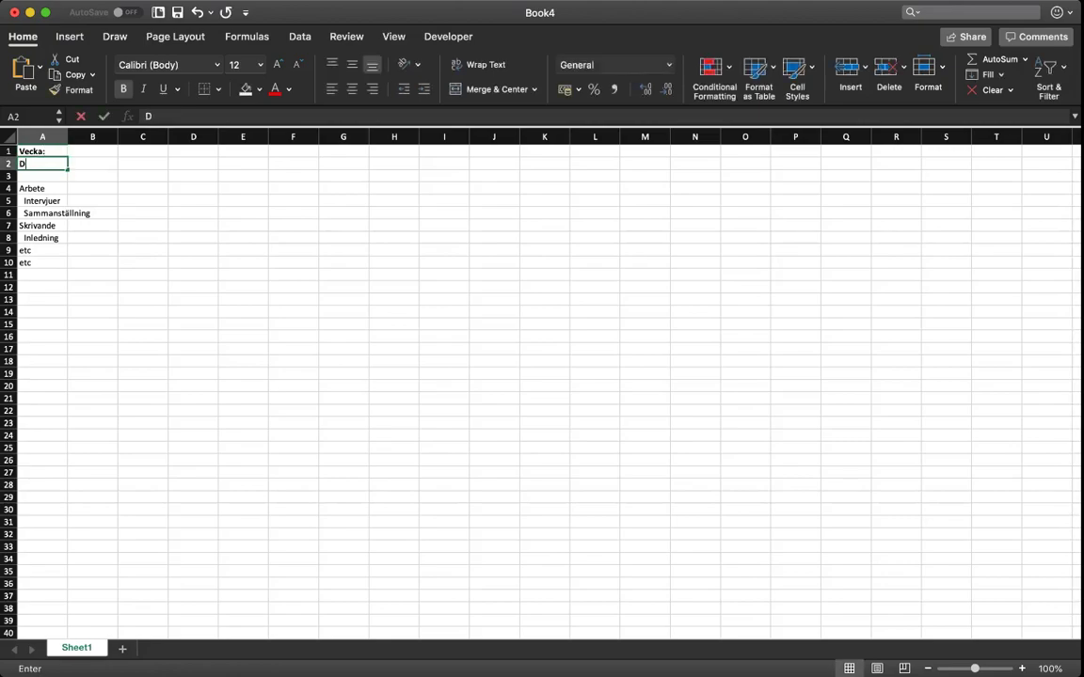
pyautogui.write('ag:')
pyautogui.press('Return')
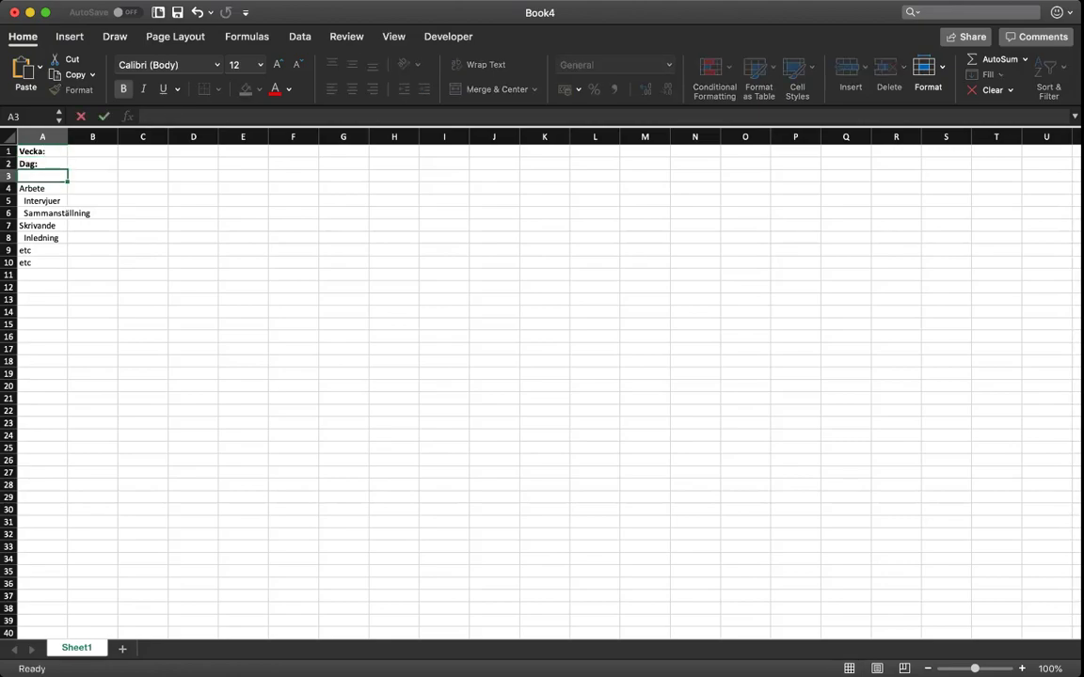
pyautogui.press('super+b')
pyautogui.write('Datum:')
pyautogui.press('Tab')
# Enter week 14, day M and date 1 in B1:B3
pyautogui.press('Up')
pyautogui.press('Up')
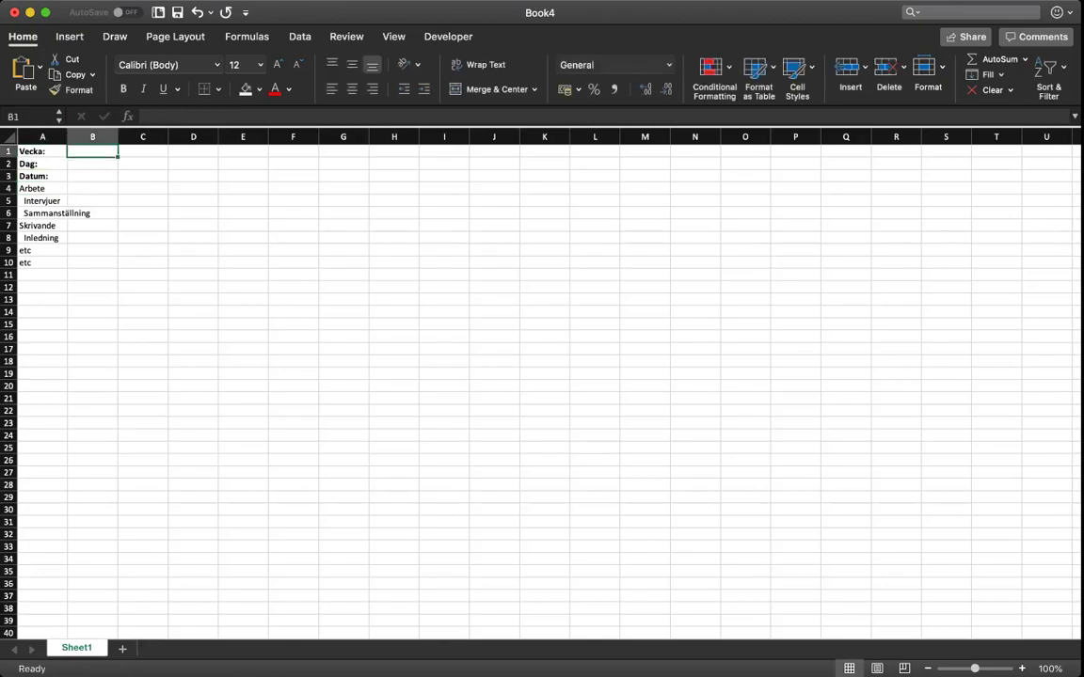
pyautogui.write('14')
pyautogui.press('Return')
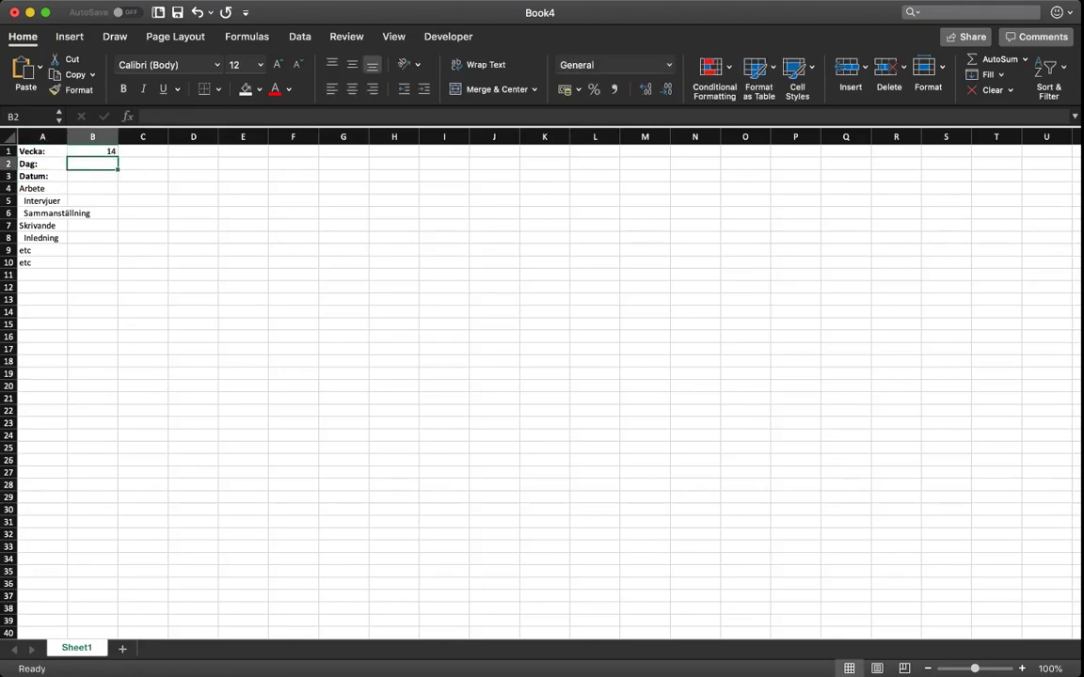
pyautogui.write('M')
pyautogui.press('Return')
pyautogui.write('1')
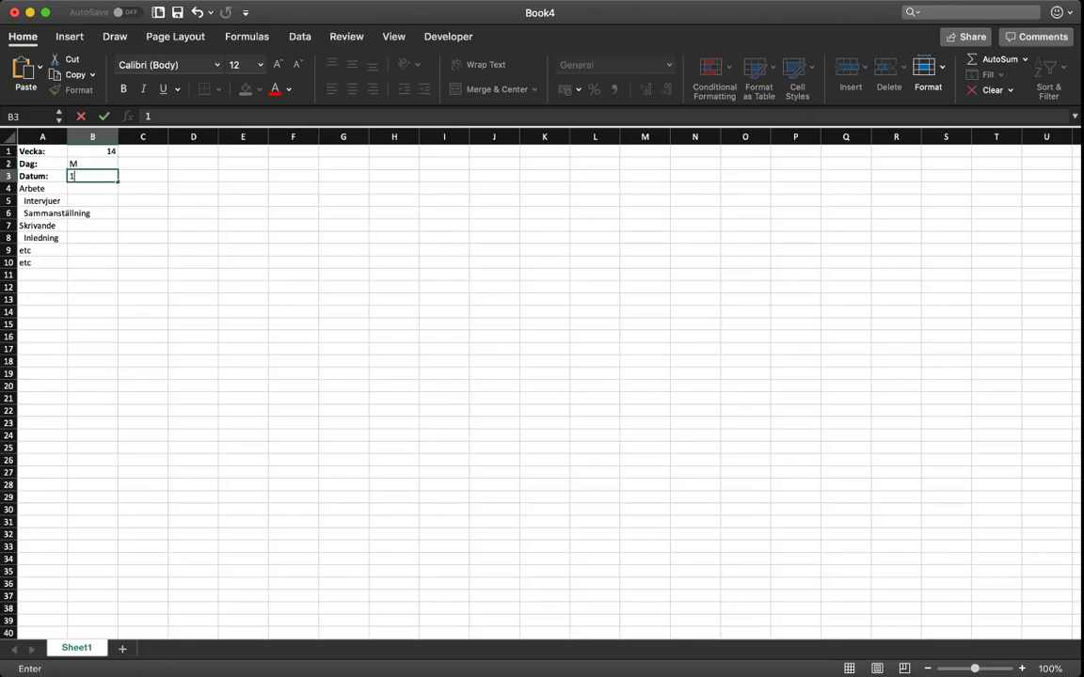
pyautogui.press('Tab')
# Put the formula =B3+1 in C3 so it shows date 2
pyautogui.write('=')
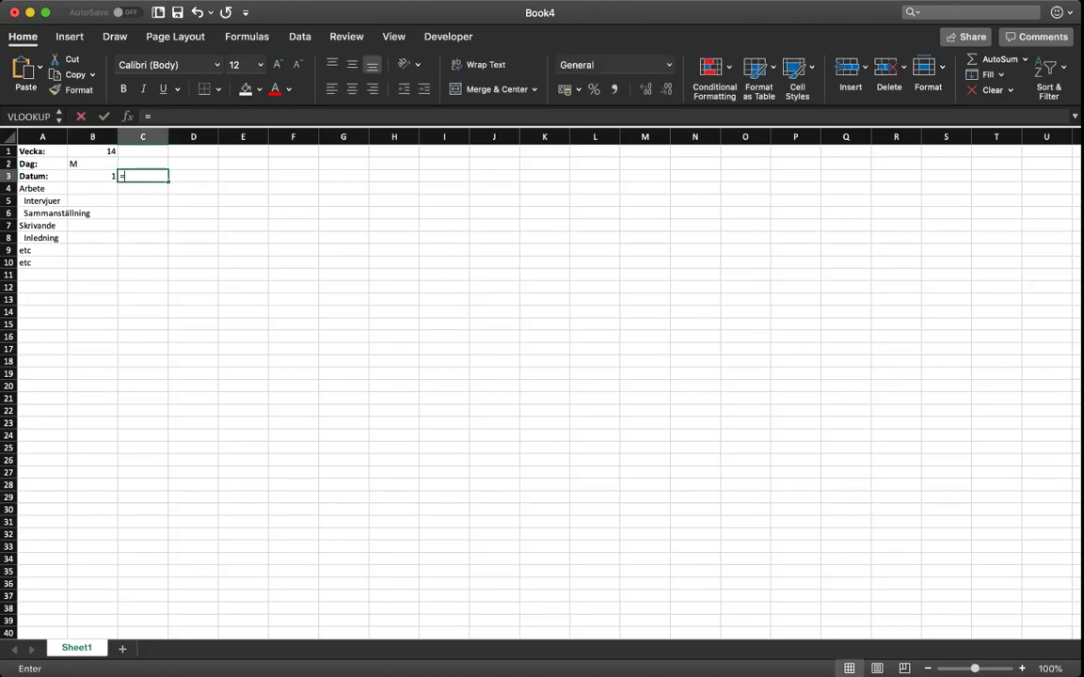
pyautogui.press('Left')
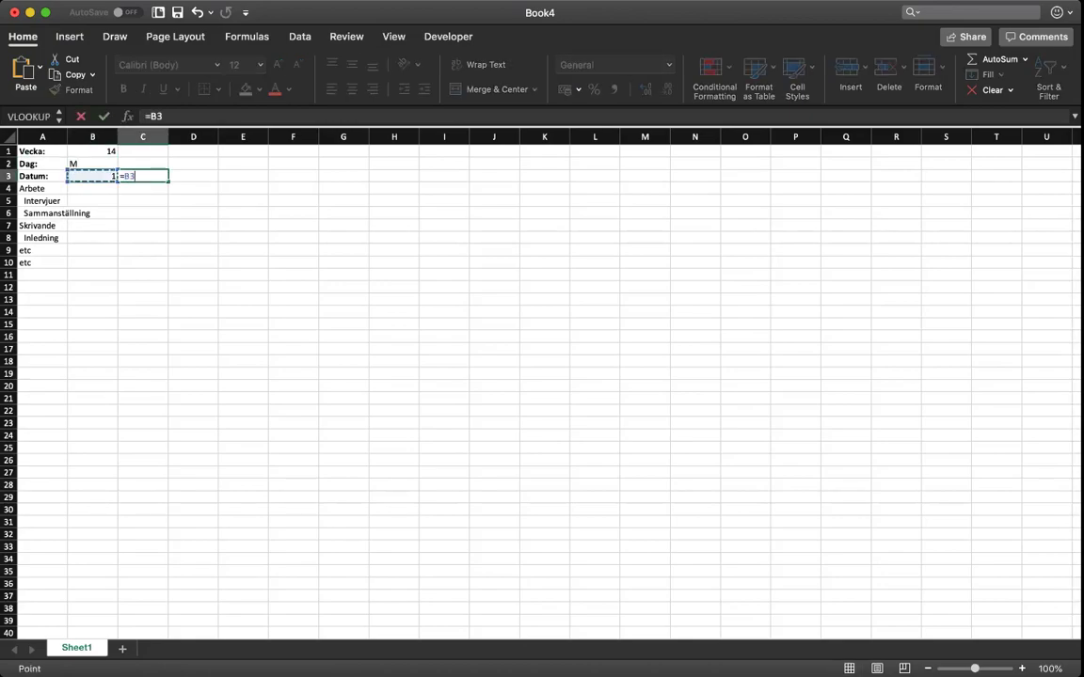
pyautogui.write('+1')
pyautogui.press('Return')
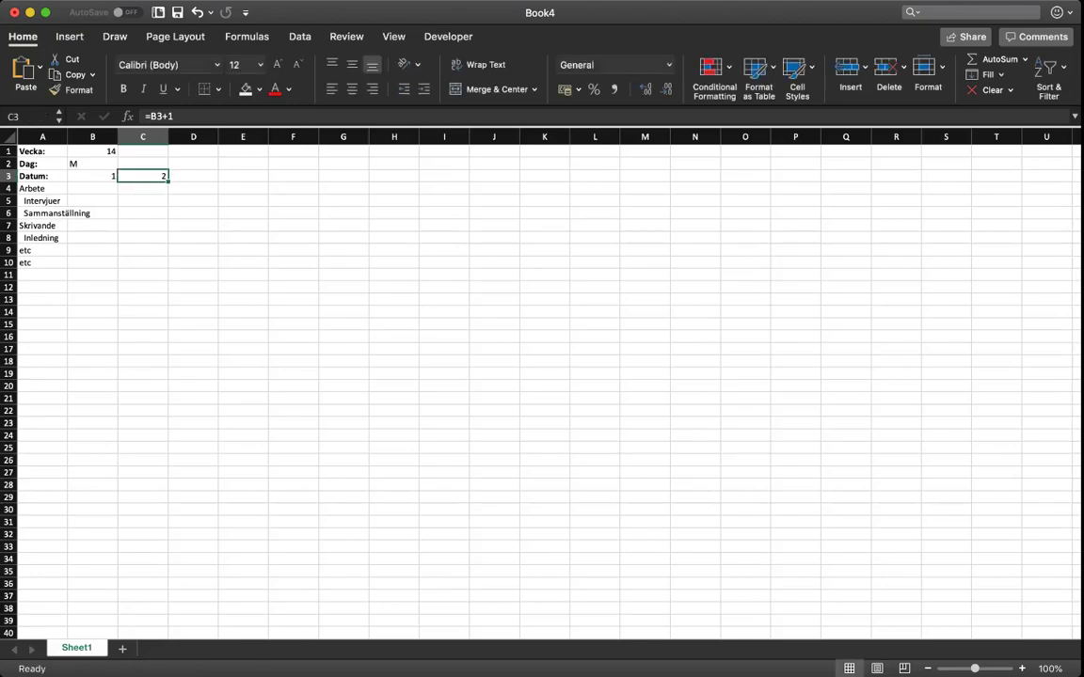
# Fill C3's =B3+1 formula right along row 3, giving consecutive dates up to 53 in BB
pyautogui.moveTo(167, 181); pyautogui.dragTo(969, 178)
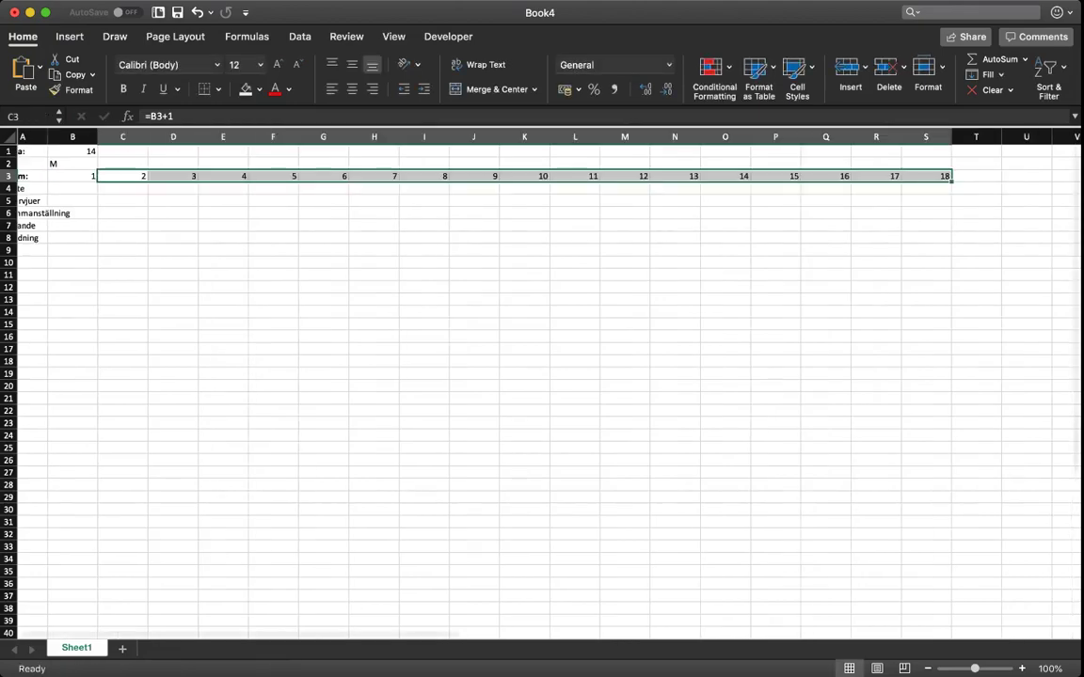
pyautogui.hscroll(5, 542, 376)
pyautogui.hscroll(5, 541, 376)
pyautogui.hscroll(5, 542, 376)
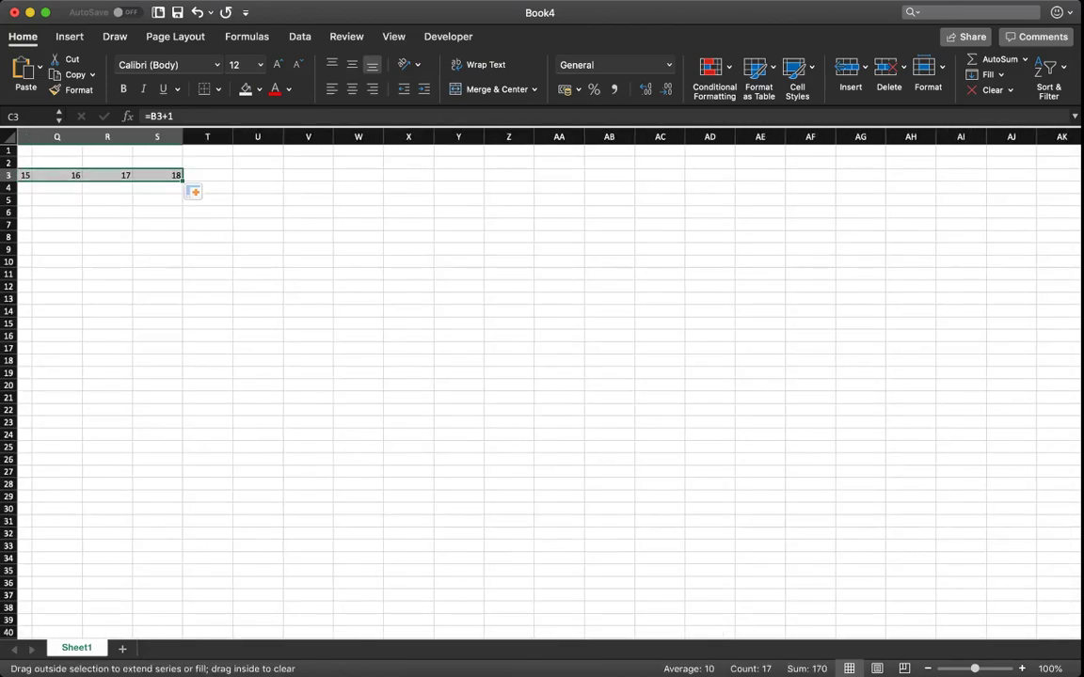
pyautogui.moveTo(183, 181); pyautogui.dragTo(785, 178)
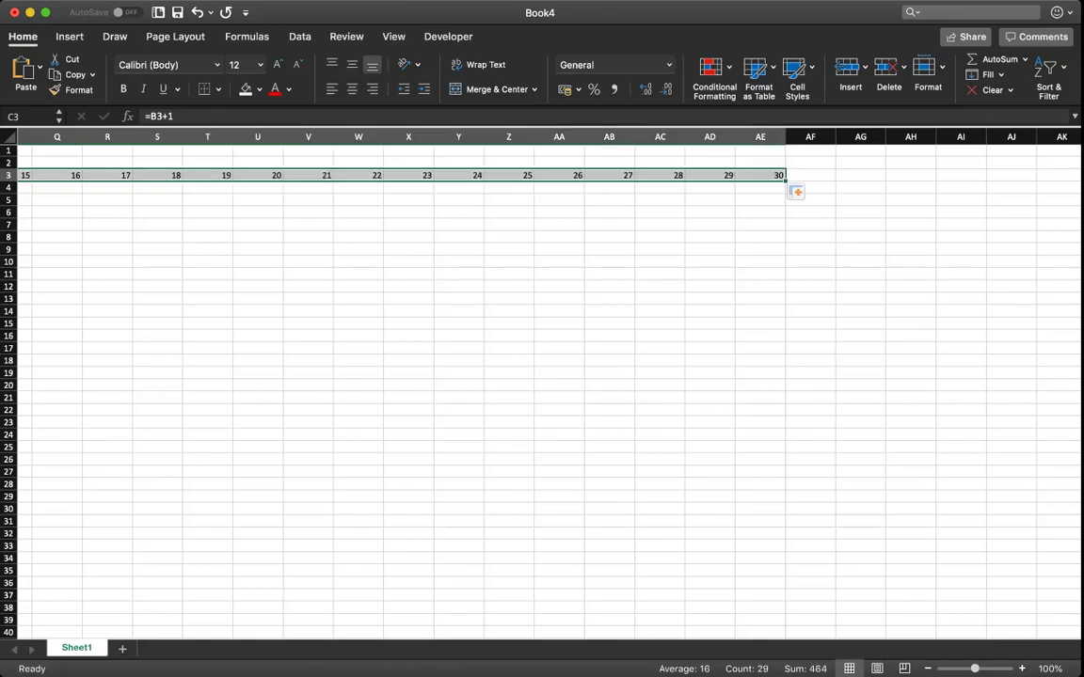
pyautogui.hscroll(5, 542, 377)
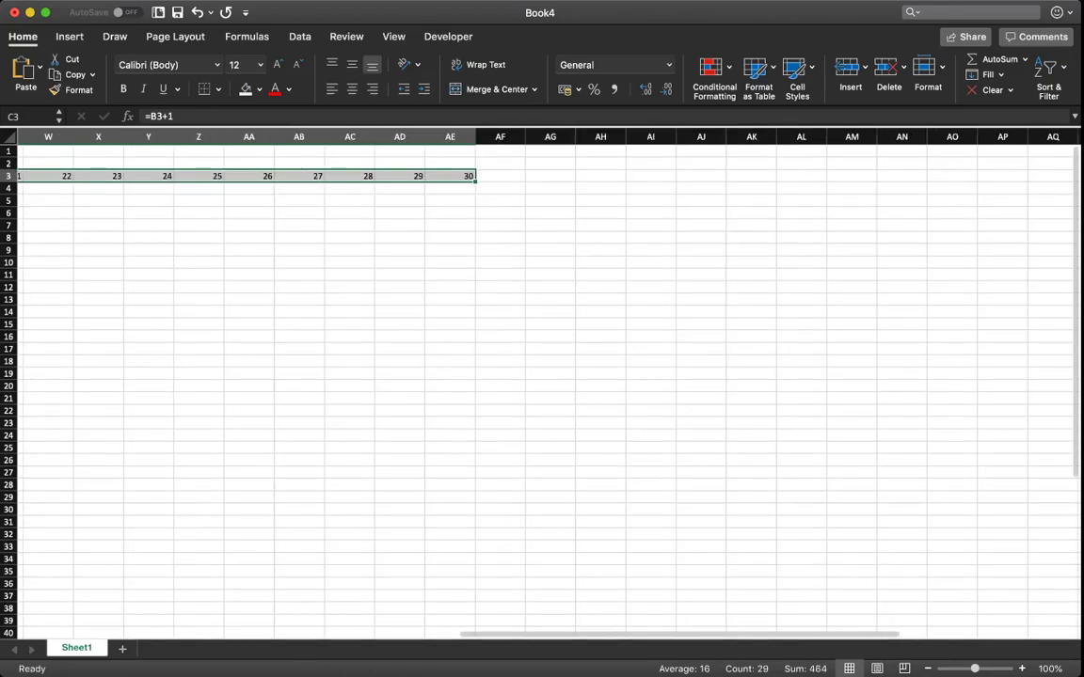
pyautogui.moveTo(404, 180)
pyautogui.mouseDown()
pyautogui.moveTo(1073, 179)
pyautogui.moveTo(997, 178)
pyautogui.mouseUp()
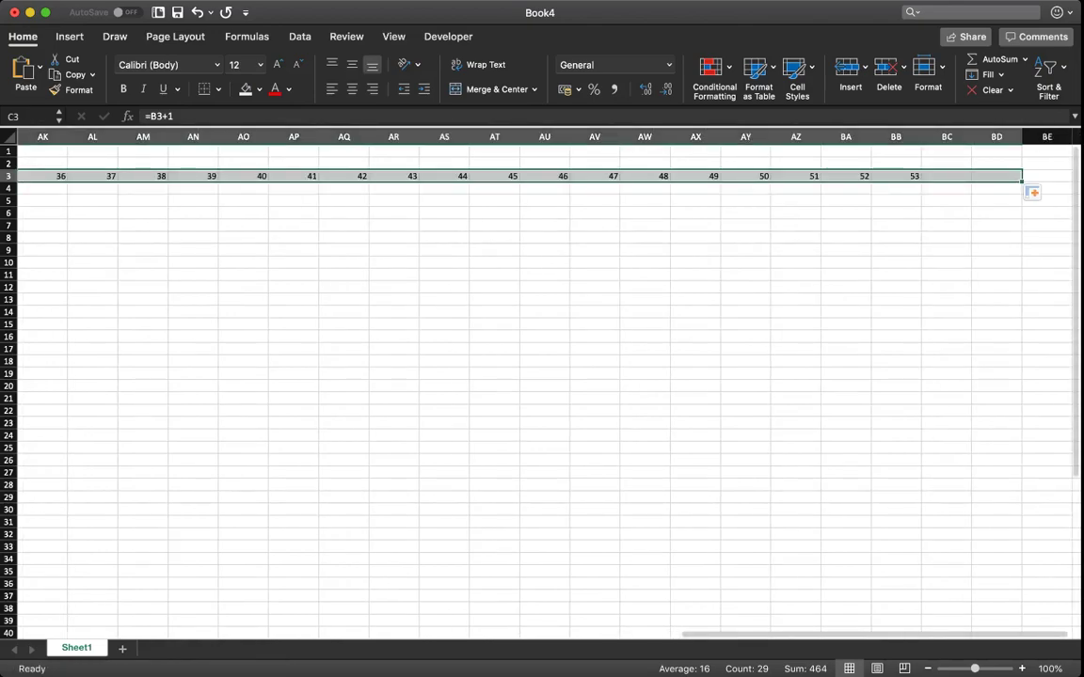
pyautogui.hscroll(-5, 542, 376)
pyautogui.hscroll(-2, 542, 376)
# Restart the dates at 1 in AF3 and extend the date series along row 3 to BN
pyautogui.click(419, 176)
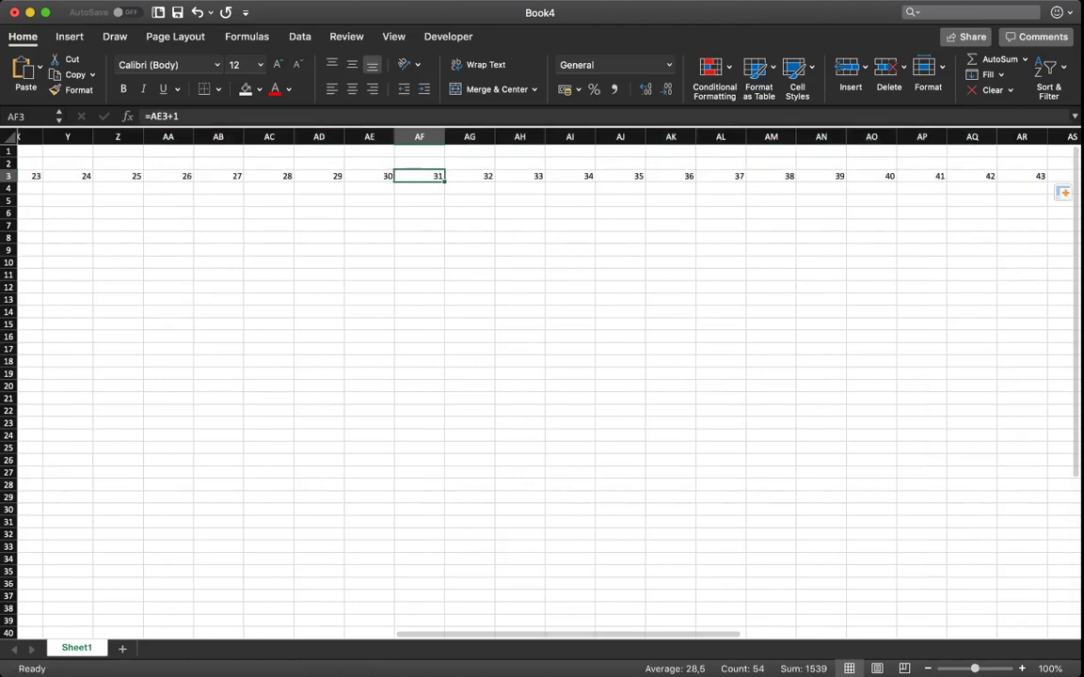
pyautogui.write('1')
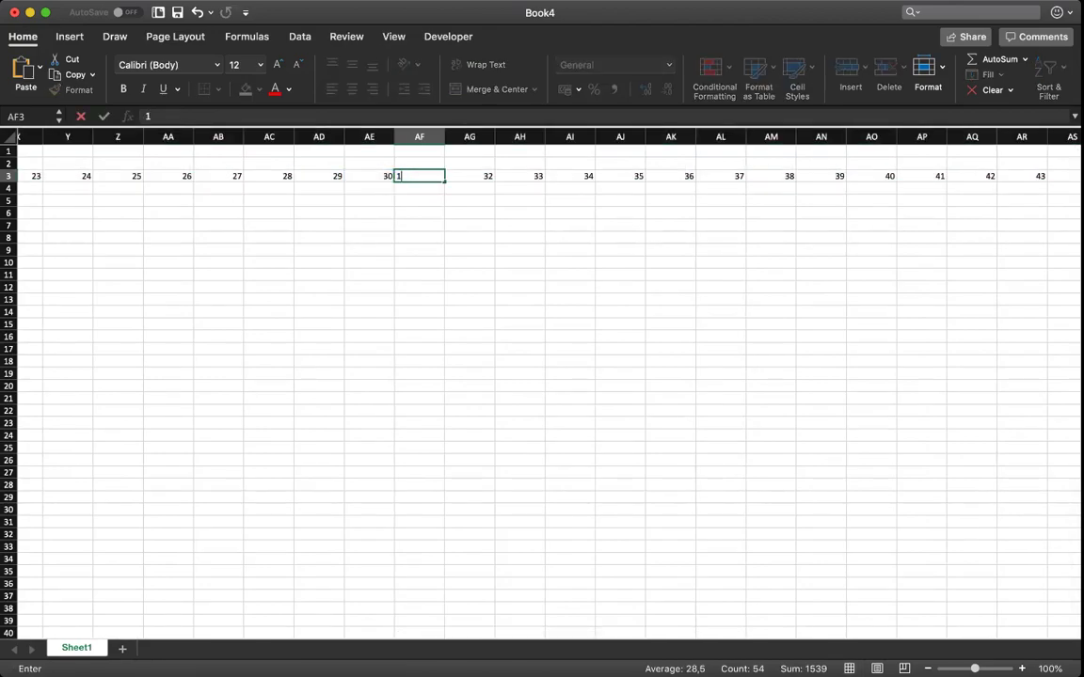
pyautogui.press('Return')
pyautogui.hscroll(3, 541, 376)
pyautogui.hscroll(5, 541, 377)
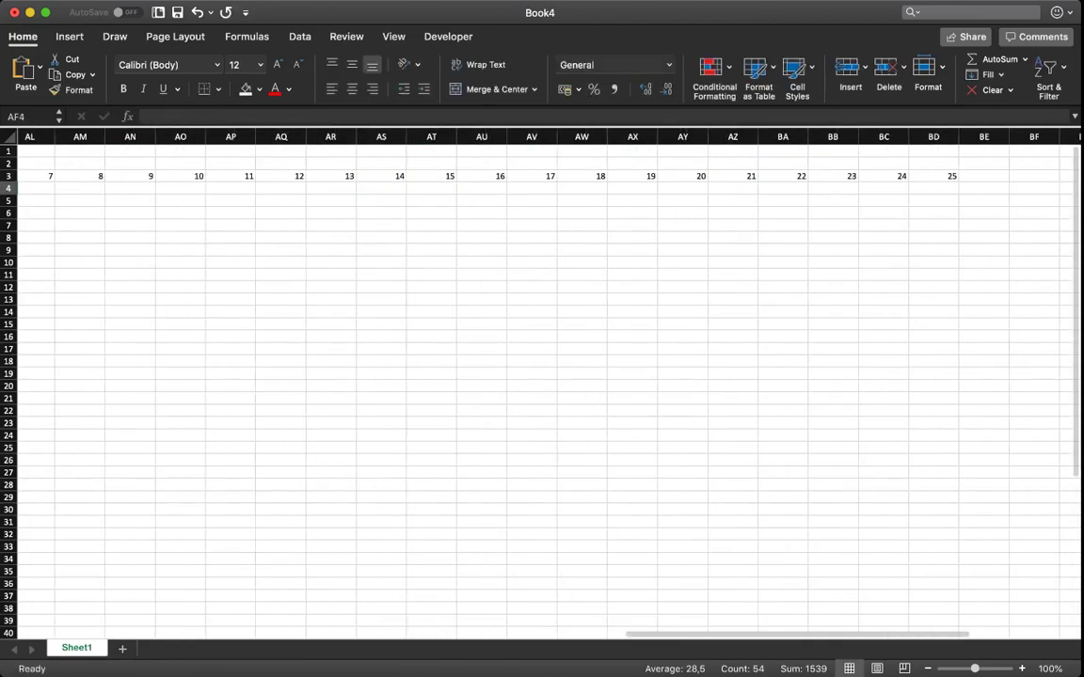
pyautogui.hscroll(2, 542, 376)
pyautogui.hscroll(3, 541, 377)
pyautogui.click(610, 176)
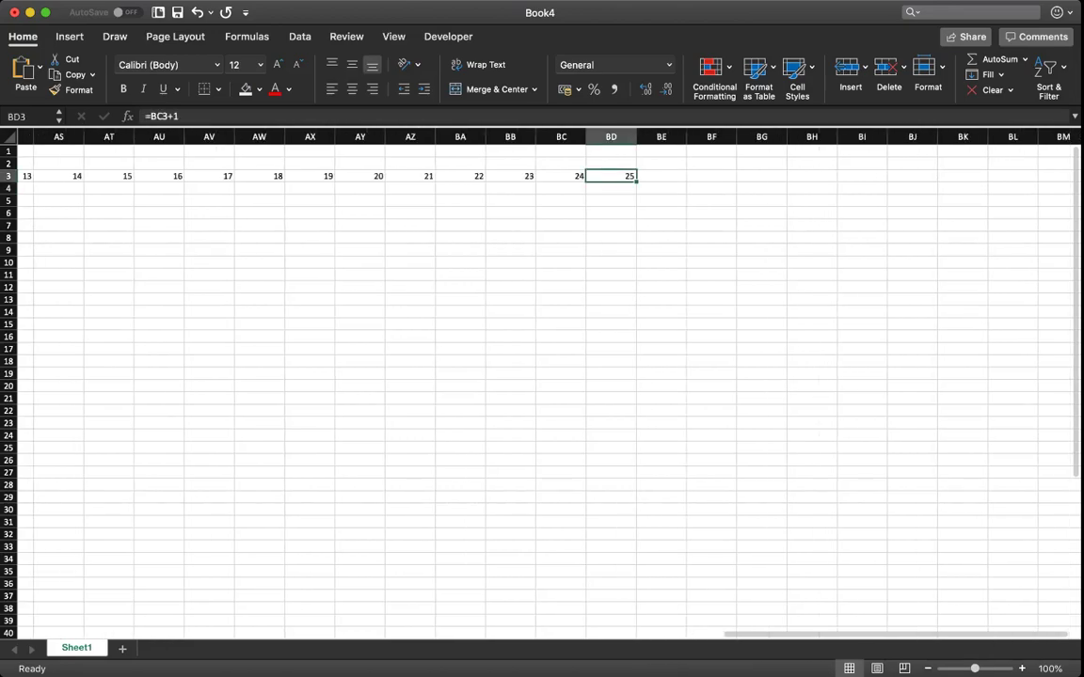
pyautogui.hscroll(2, 541, 376)
pyautogui.hscroll(2, 542, 376)
pyautogui.hscroll(2, 542, 376)
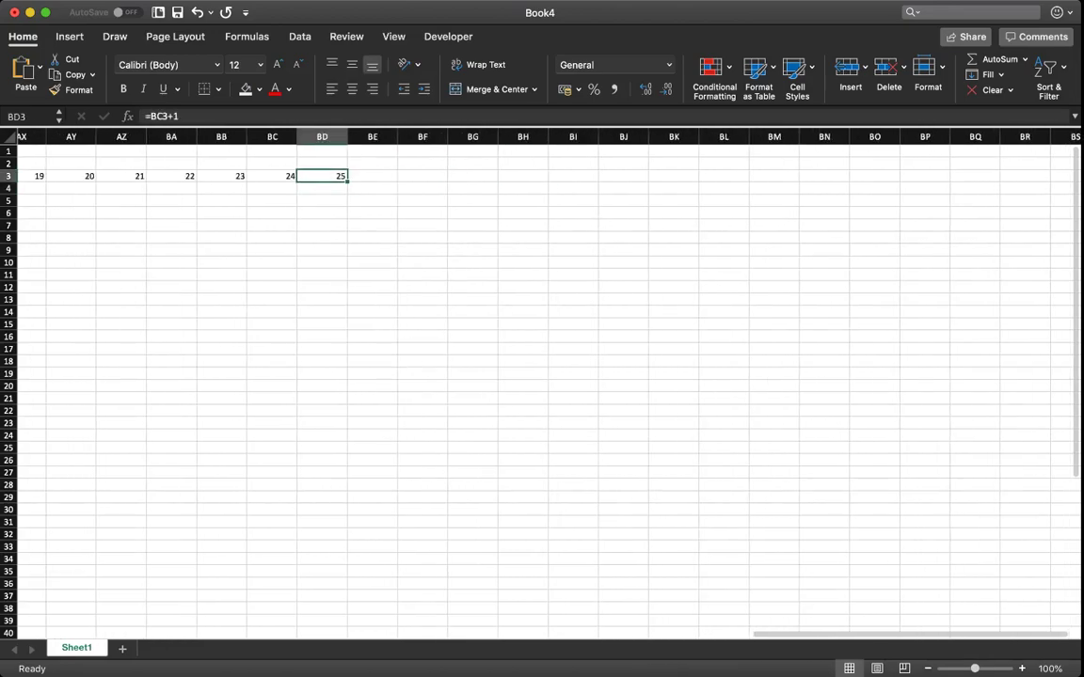
pyautogui.moveTo(348, 181); pyautogui.dragTo(846, 177)
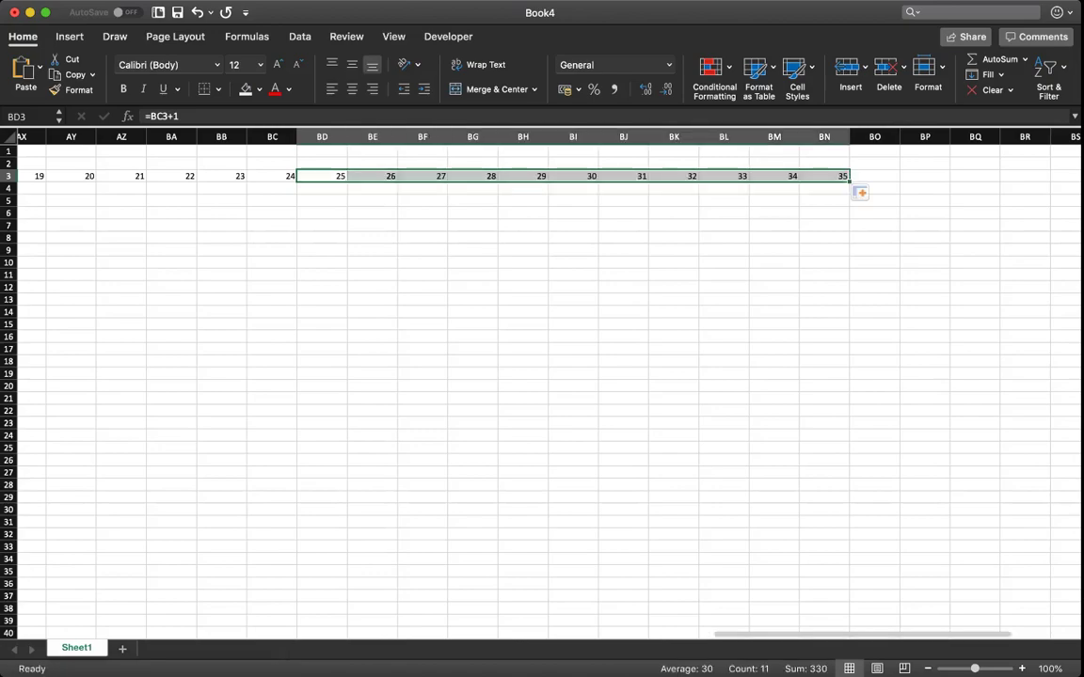
# Restart at 1 in BK3 and continue the series from BN3 to 30 in CN
pyautogui.click(674, 175)
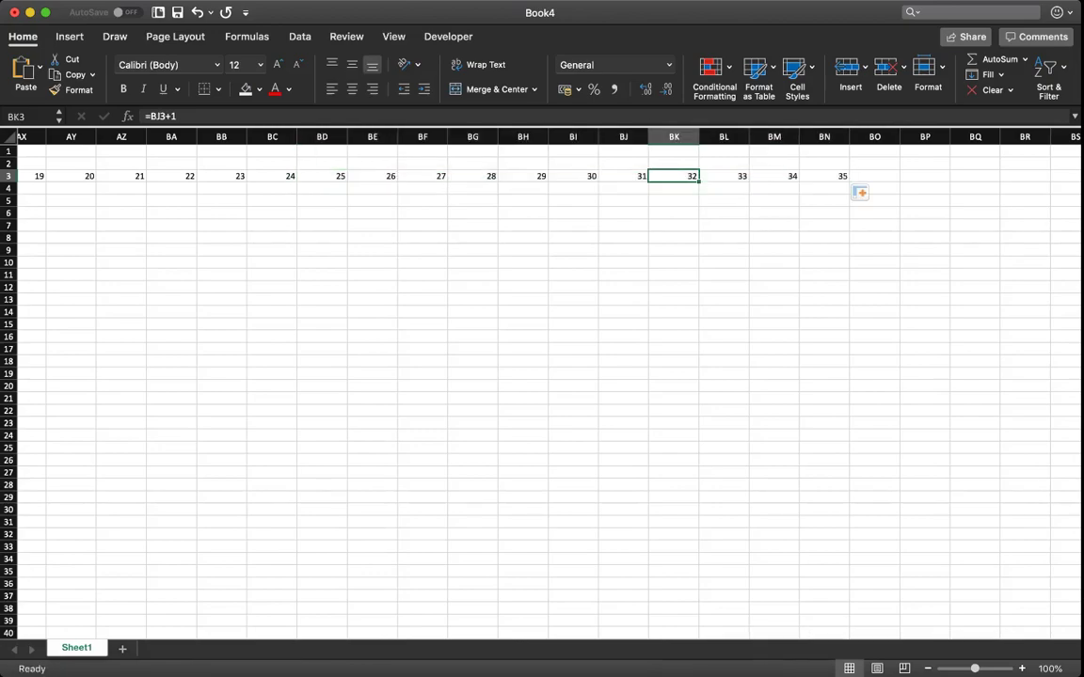
pyautogui.write('1')
pyautogui.press('Return')
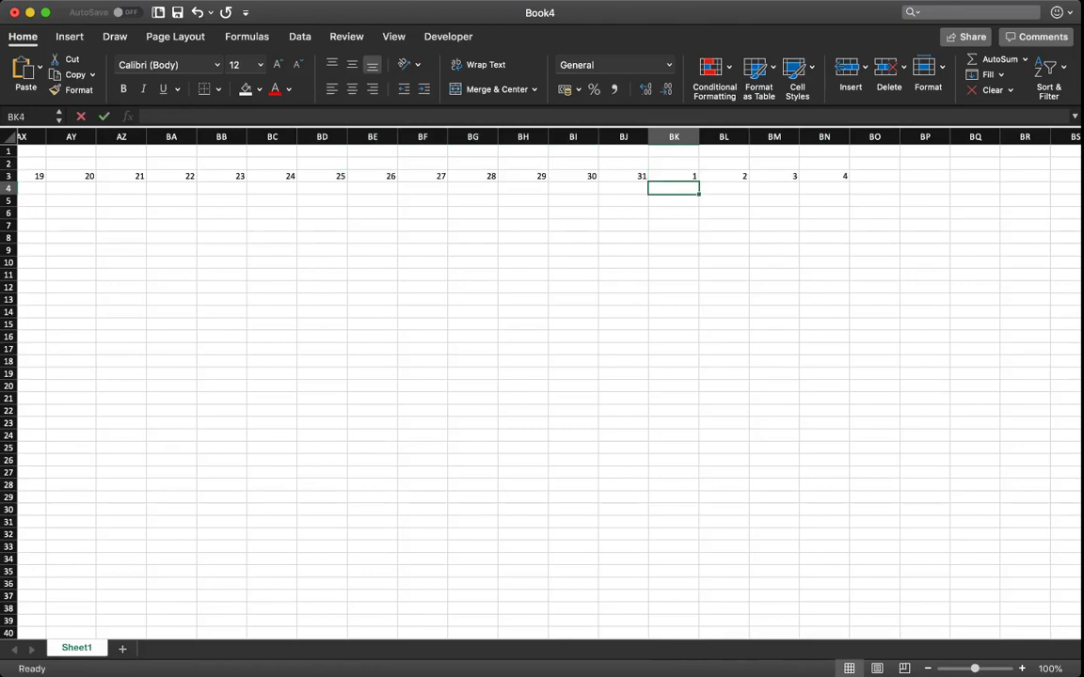
pyautogui.click(824, 176)
pyautogui.hscroll(3, 542, 376)
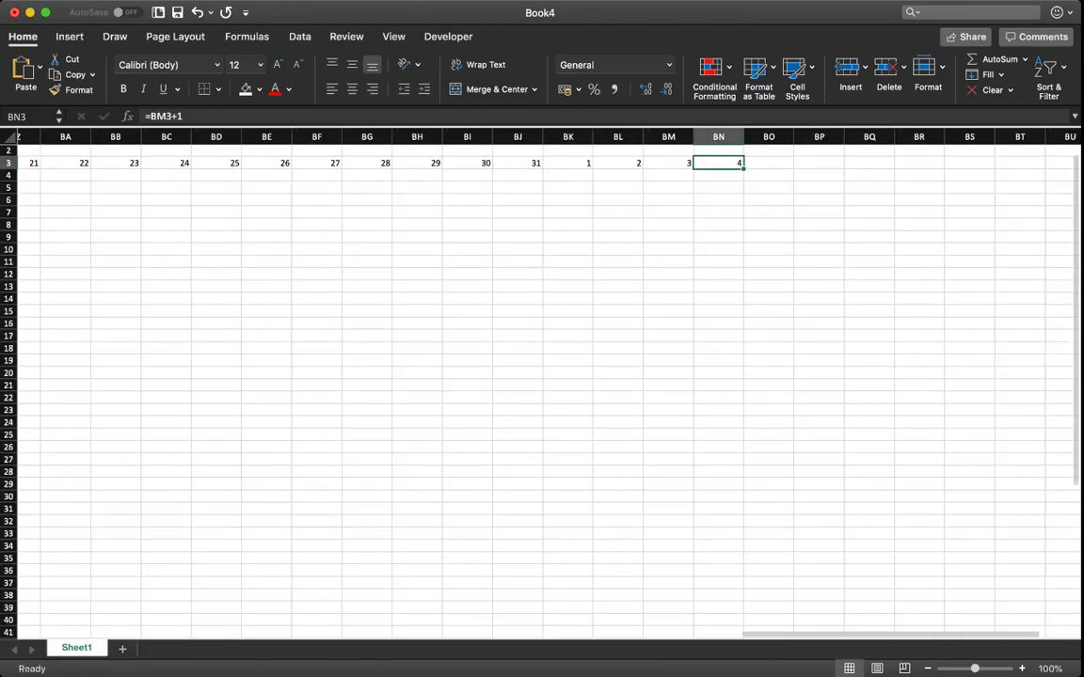
pyautogui.hscroll(5, 542, 376)
pyautogui.moveTo(444, 181); pyautogui.dragTo(1042, 178)
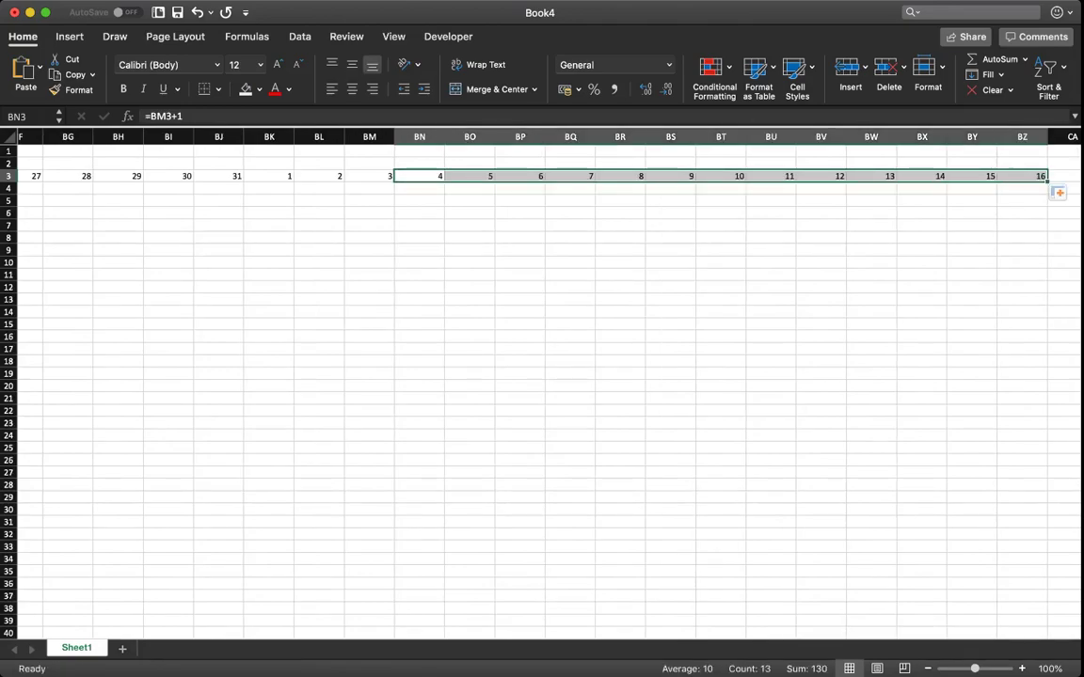
pyautogui.hscroll(5, 542, 376)
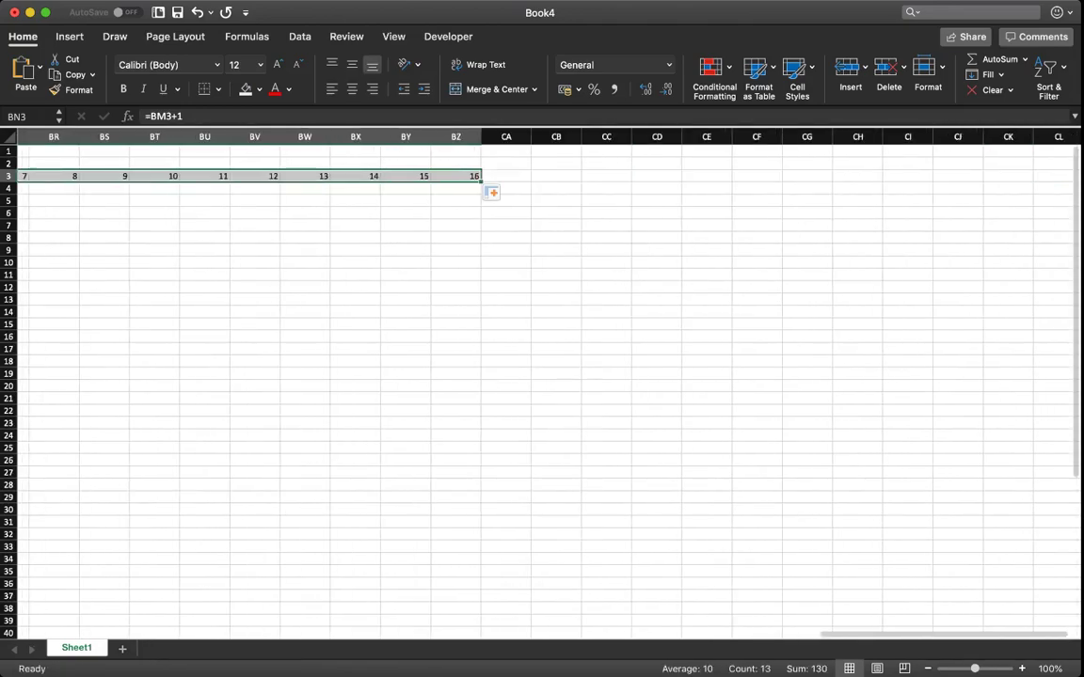
pyautogui.moveTo(481, 181); pyautogui.dragTo(978, 178)
pyautogui.hscroll(6, 542, 377)
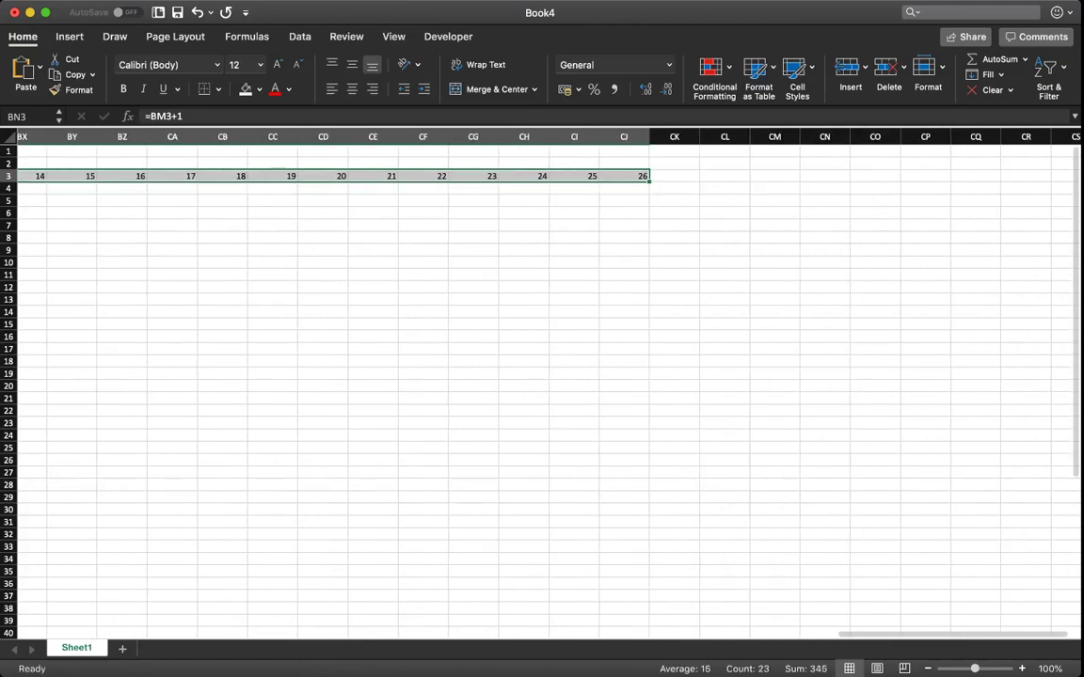
pyautogui.moveTo(649, 181); pyautogui.dragTo(833, 178)
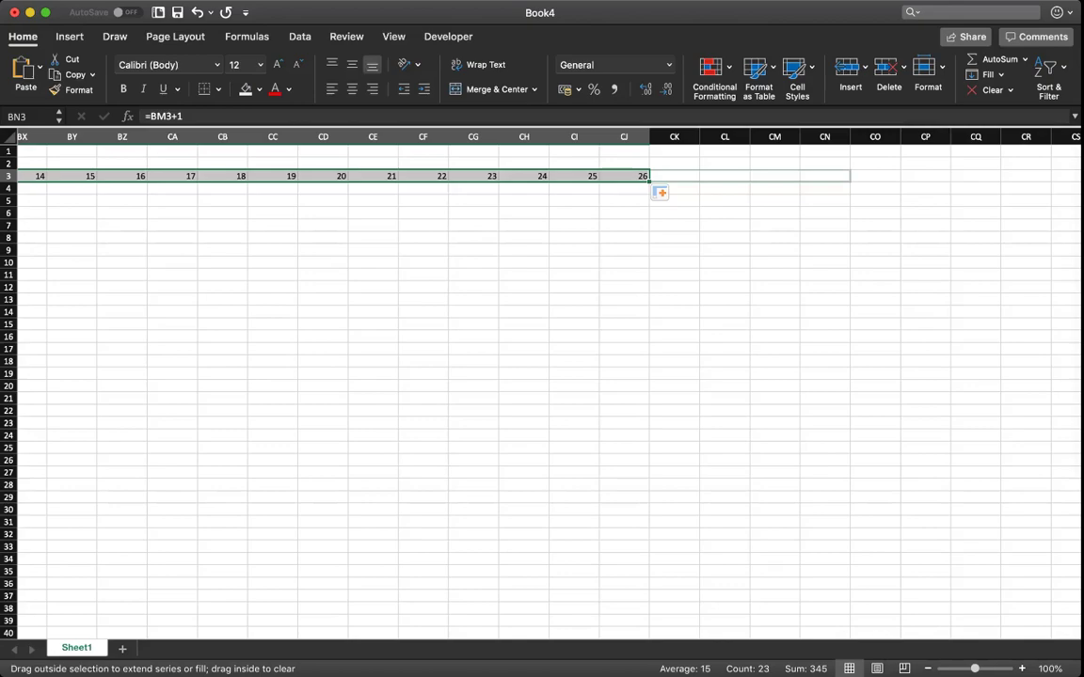
# AutoFit column Z's width to its contents
pyautogui.hscroll(-10, 542, 376)
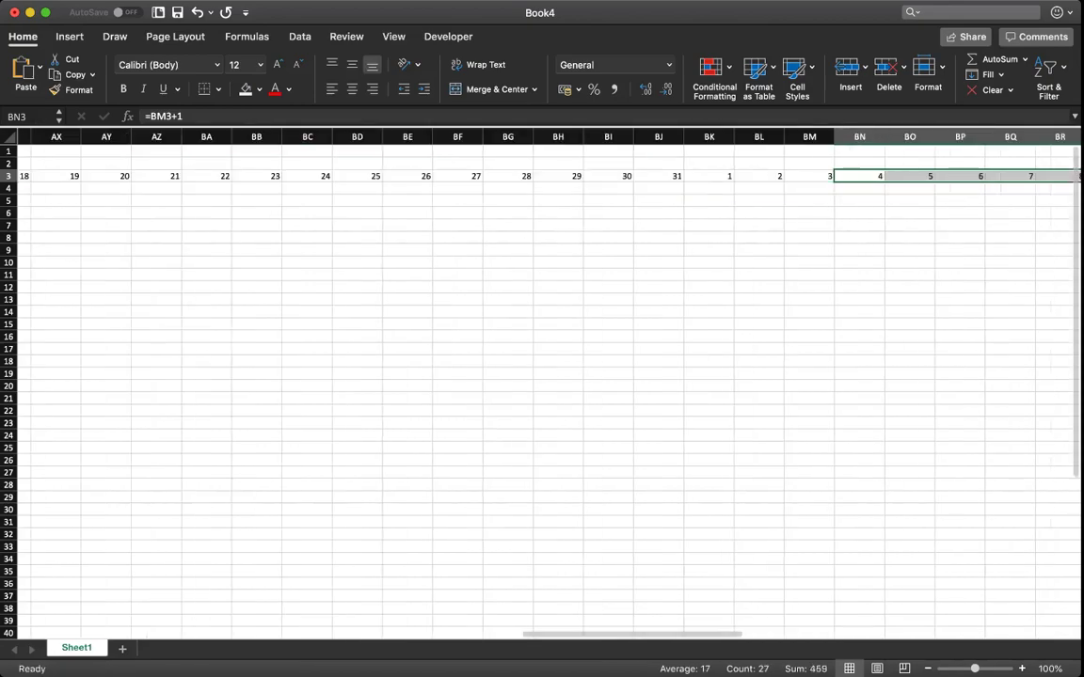
pyautogui.hscroll(-10, 541, 377)
pyautogui.hscroll(-10, 542, 376)
pyautogui.hscroll(1, 542, 377)
pyautogui.hscroll(2, 542, 377)
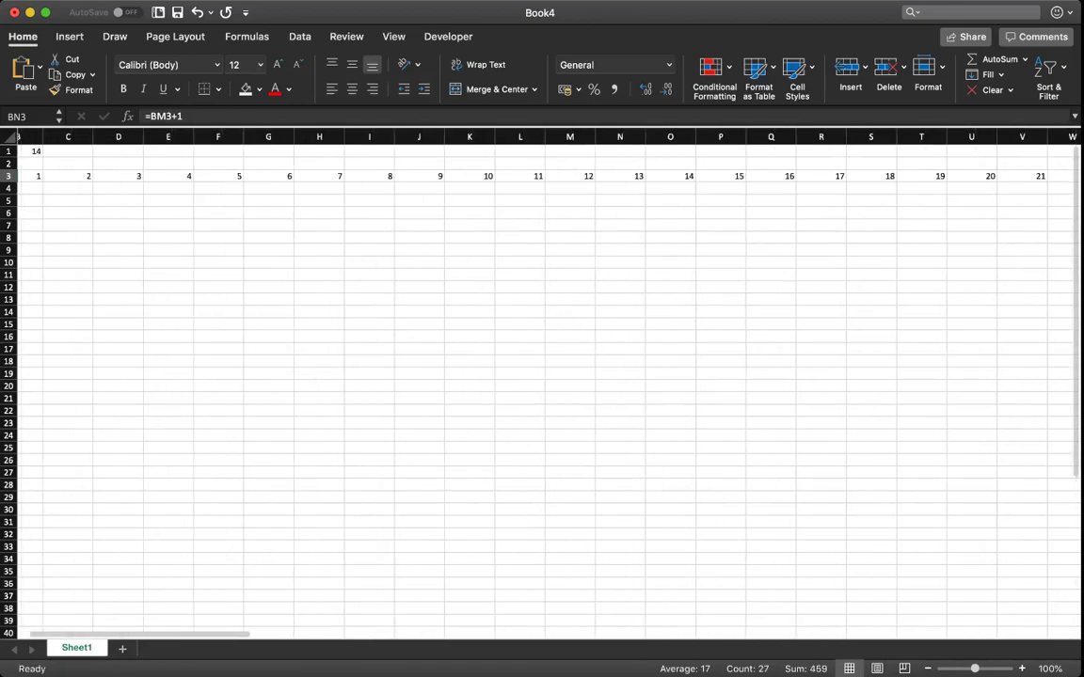
pyautogui.hscroll(3, 541, 376)
pyautogui.hscroll(4, 542, 376)
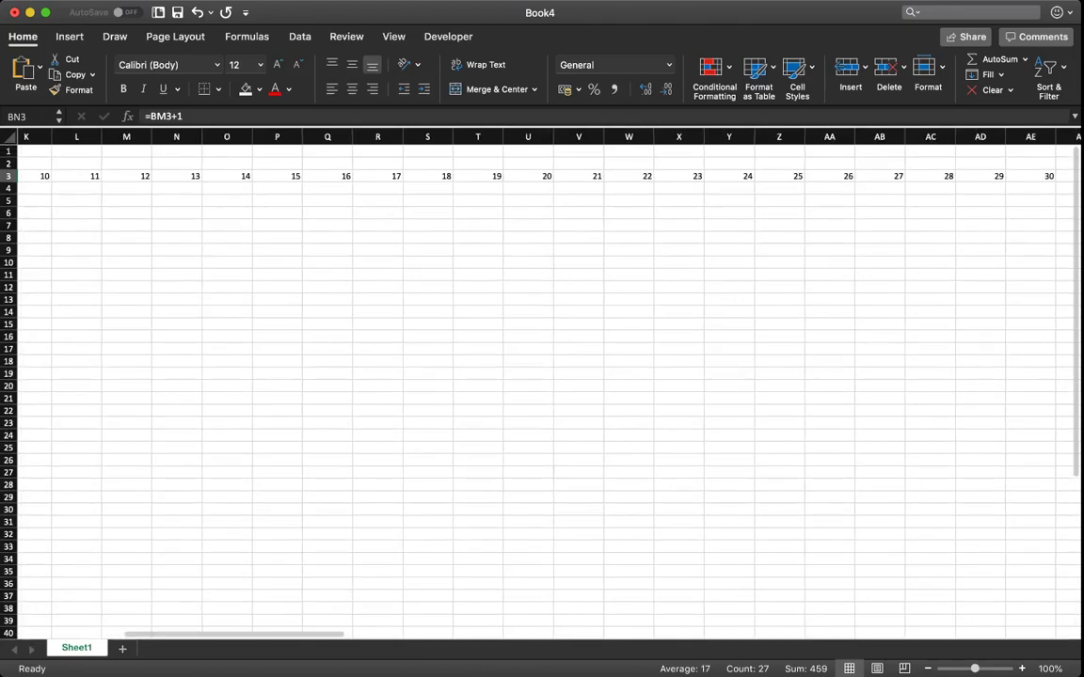
pyautogui.click(779, 136)
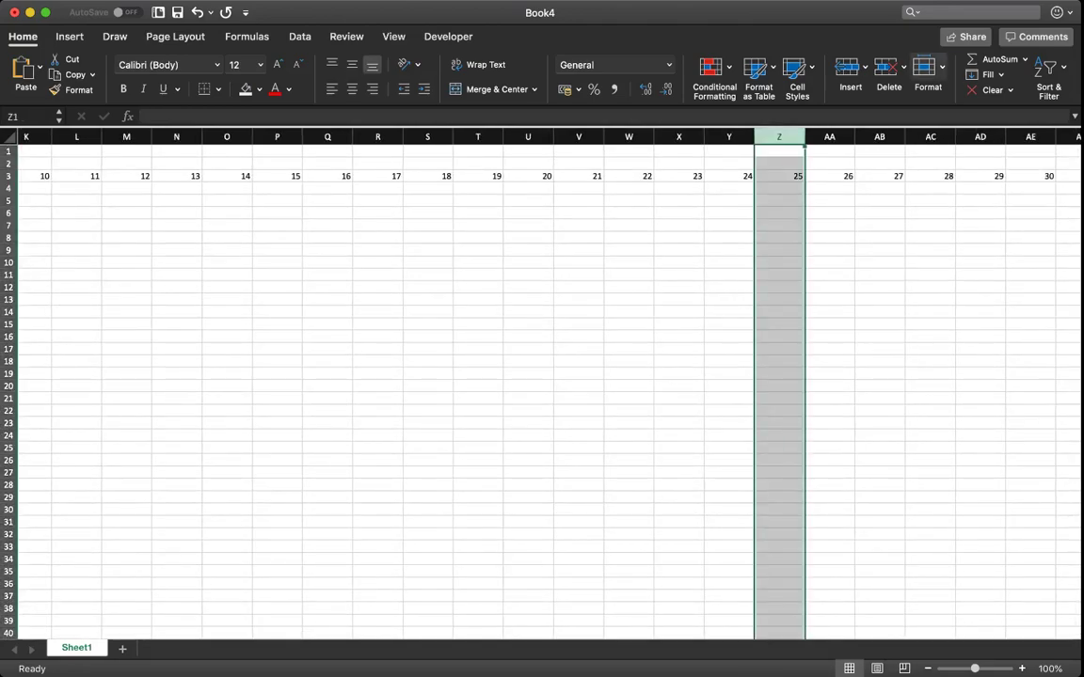
pyautogui.click(950, 181)
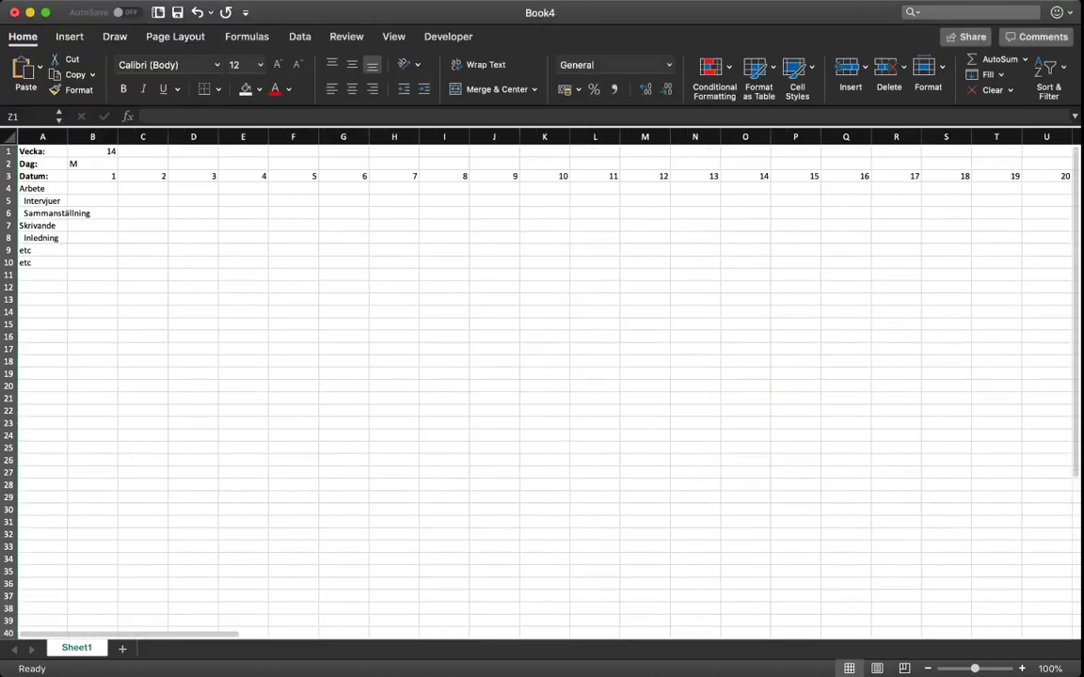
# Select column B and scroll across toward column CN to start the column range
pyautogui.click(92, 137)
pyautogui.hscroll(5, 542, 376)
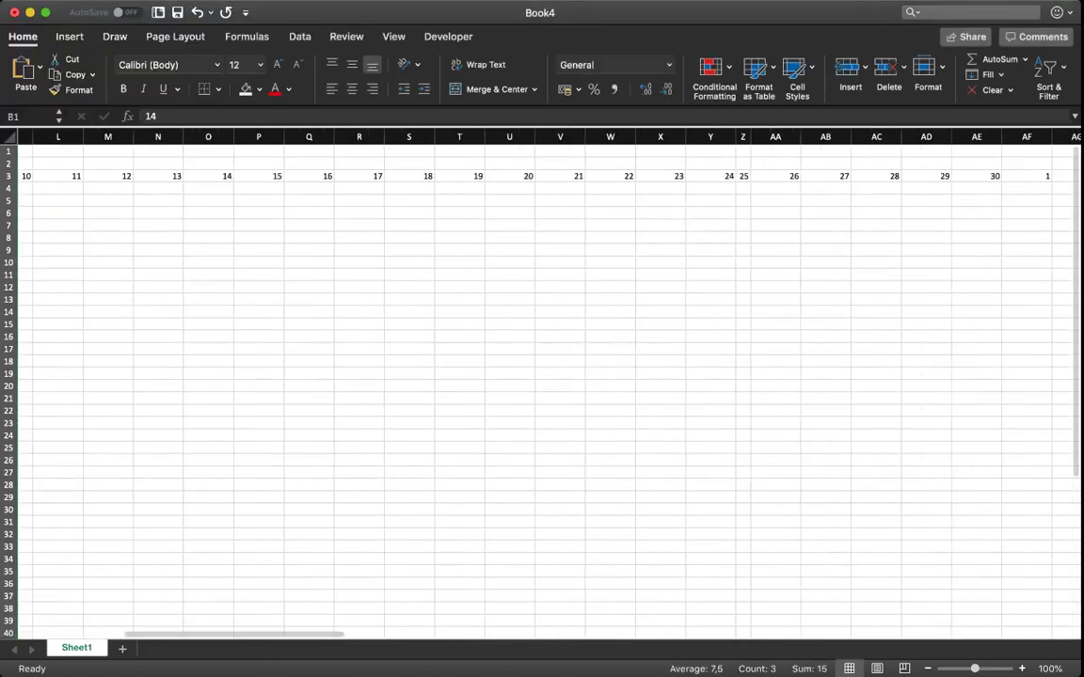
pyautogui.hscroll(10, 542, 376)
pyautogui.hscroll(10, 542, 376)
pyautogui.hscroll(10, 541, 376)
pyautogui.hscroll(8, 541, 376)
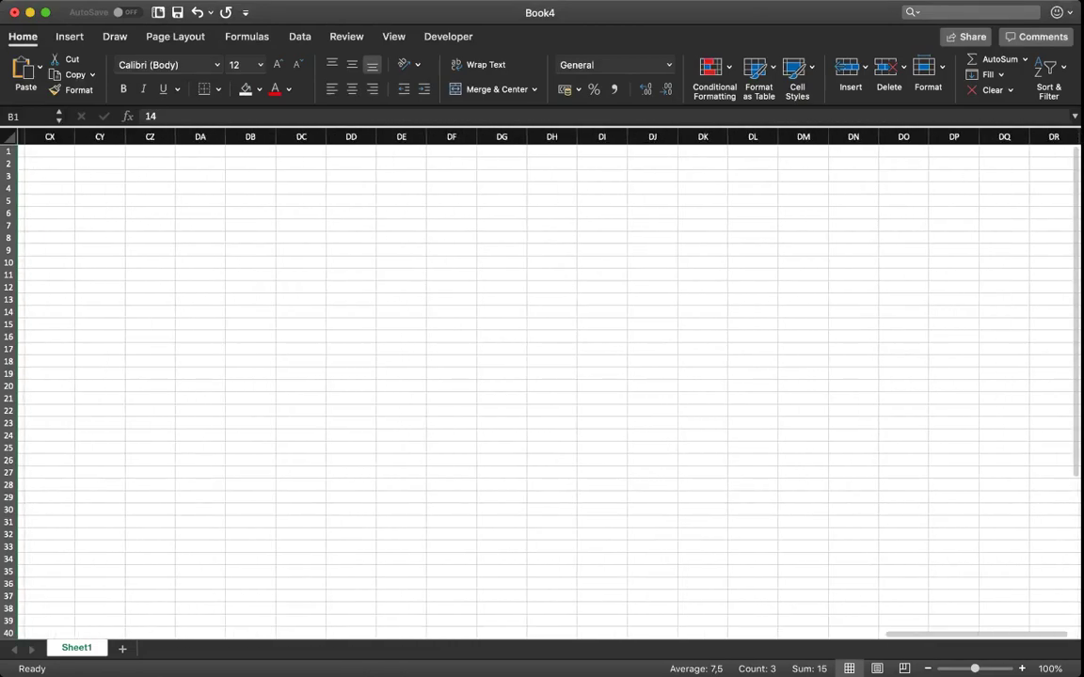
pyautogui.hscroll(-20, 542, 377)
pyautogui.hscroll(10, 541, 376)
pyautogui.hscroll(6, 542, 376)
pyautogui.hscroll(5, 542, 376)
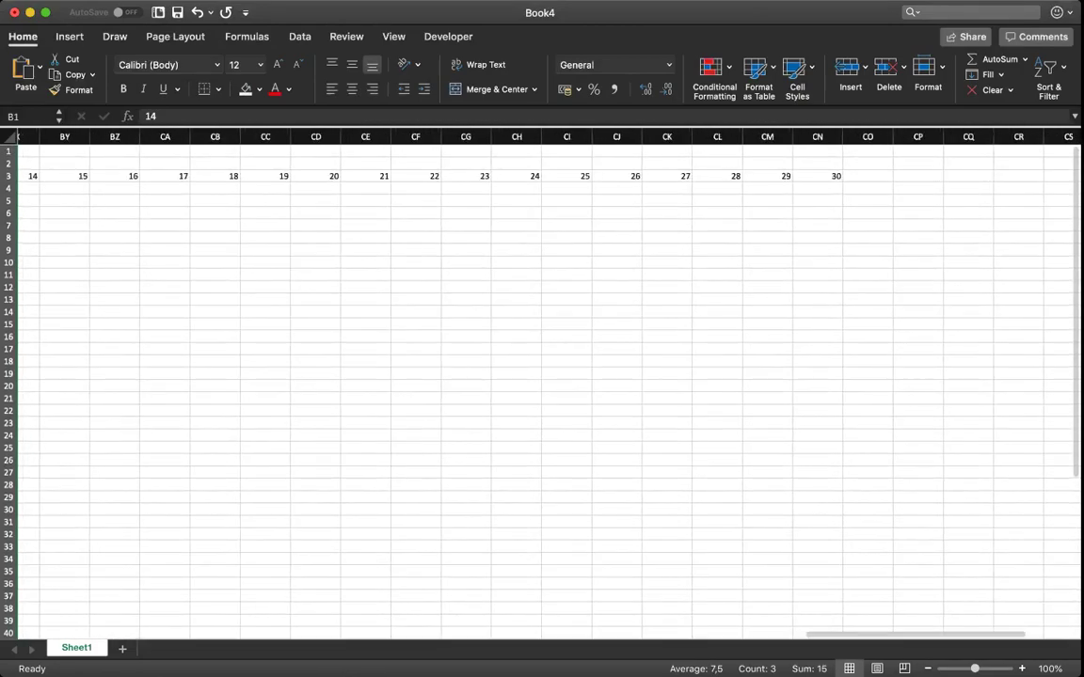
# Select columns B through CN, then enter weekday letters T, O, T, F, L, S in C2:H2
pyautogui.keyDown('shift'); pyautogui.click(818, 136); pyautogui.keyUp('shift')
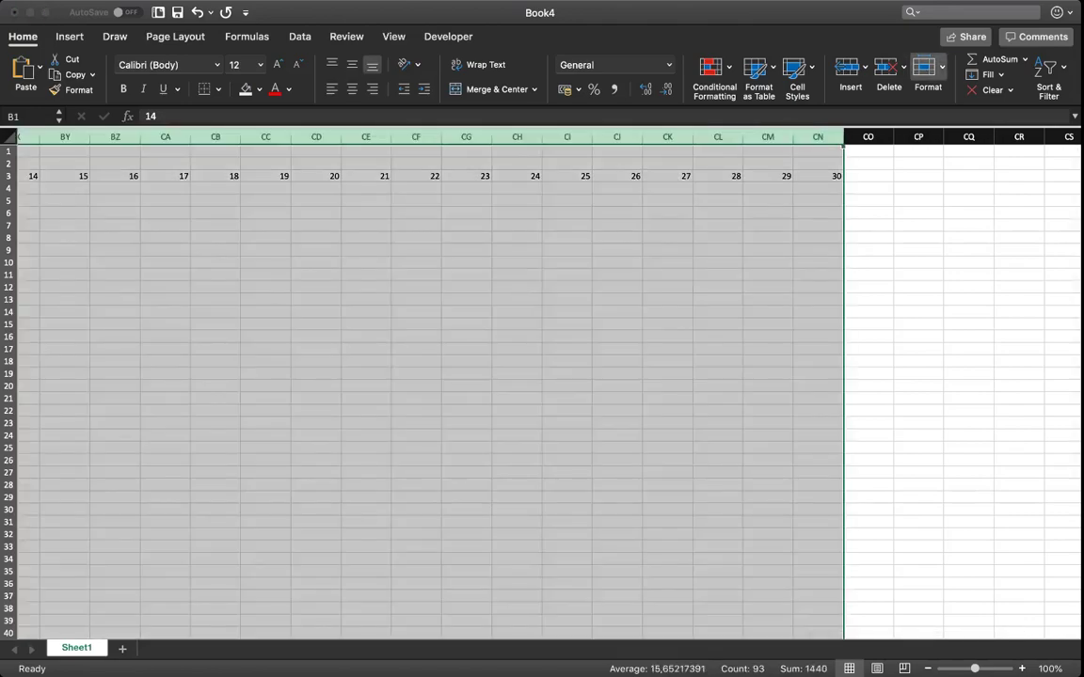
pyautogui.hscroll(-20, 542, 376)
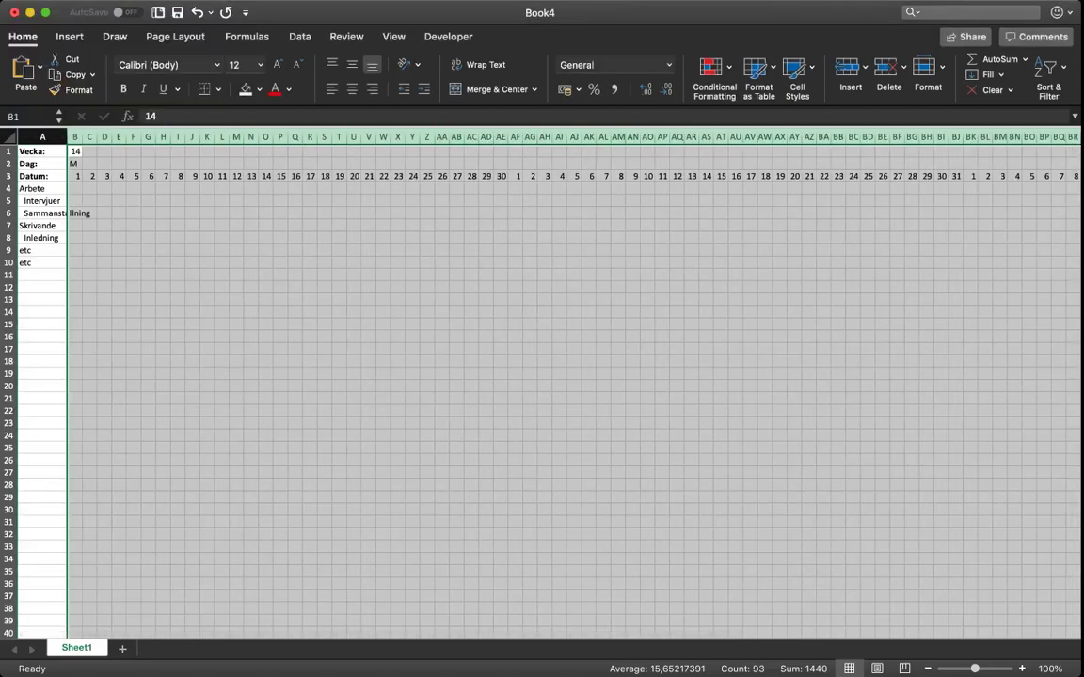
pyautogui.click(90, 164)
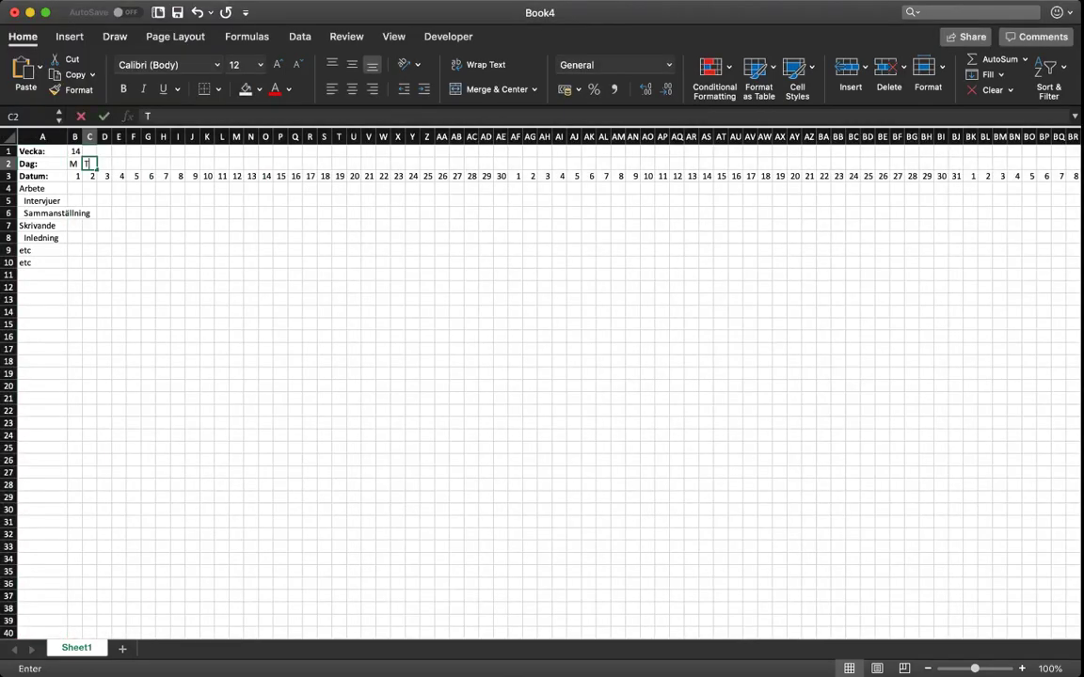
pyautogui.write('T')
pyautogui.press('Tab')
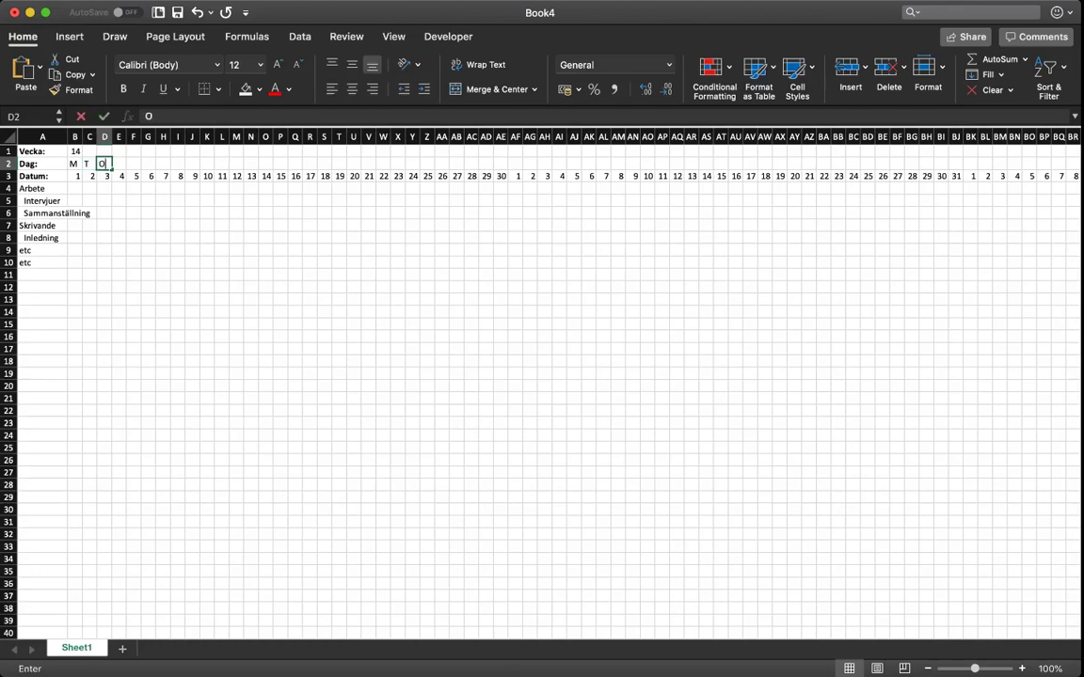
pyautogui.write('O')
pyautogui.press('Tab')
pyautogui.write('T')
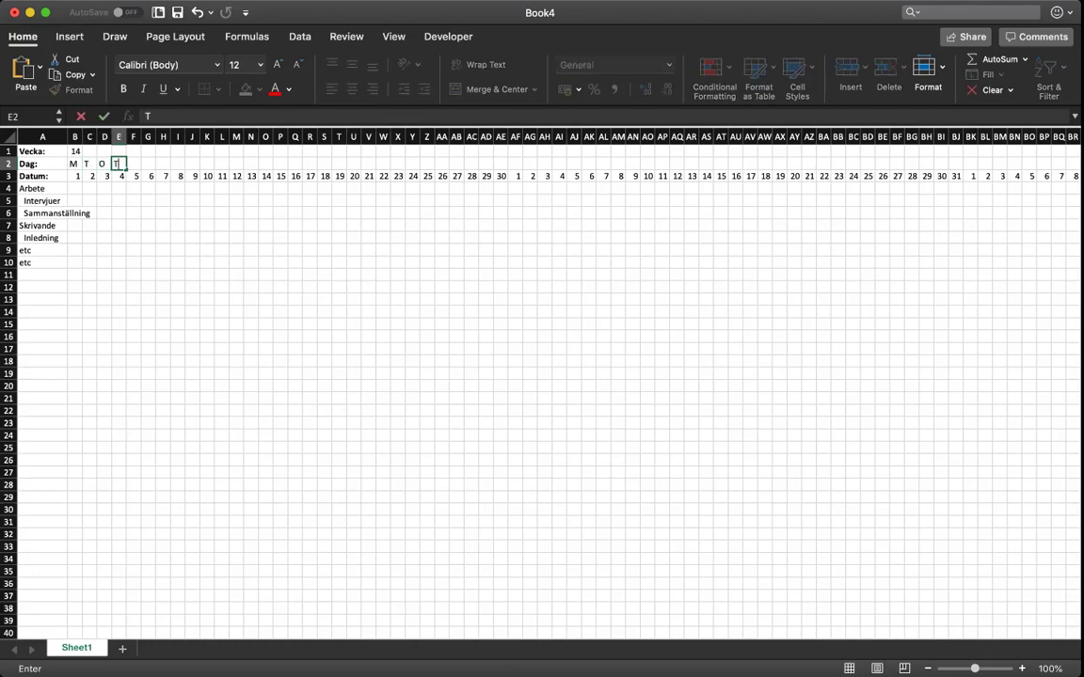
pyautogui.press('Tab')
pyautogui.write('F')
pyautogui.press('Tab')
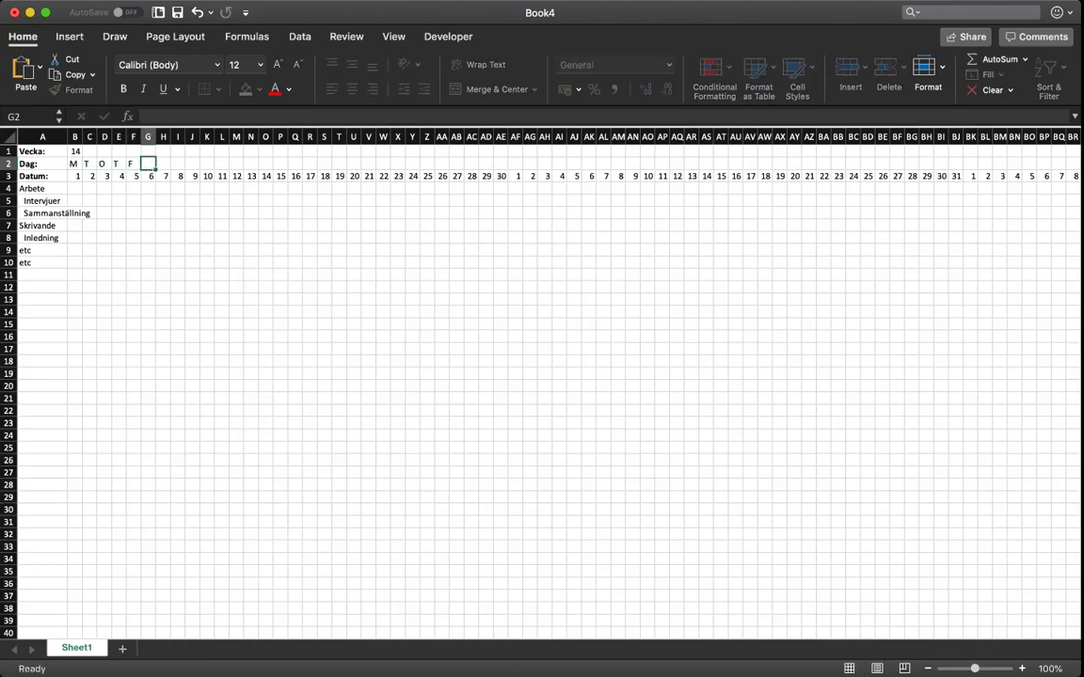
pyautogui.write('L')
pyautogui.press('Tab')
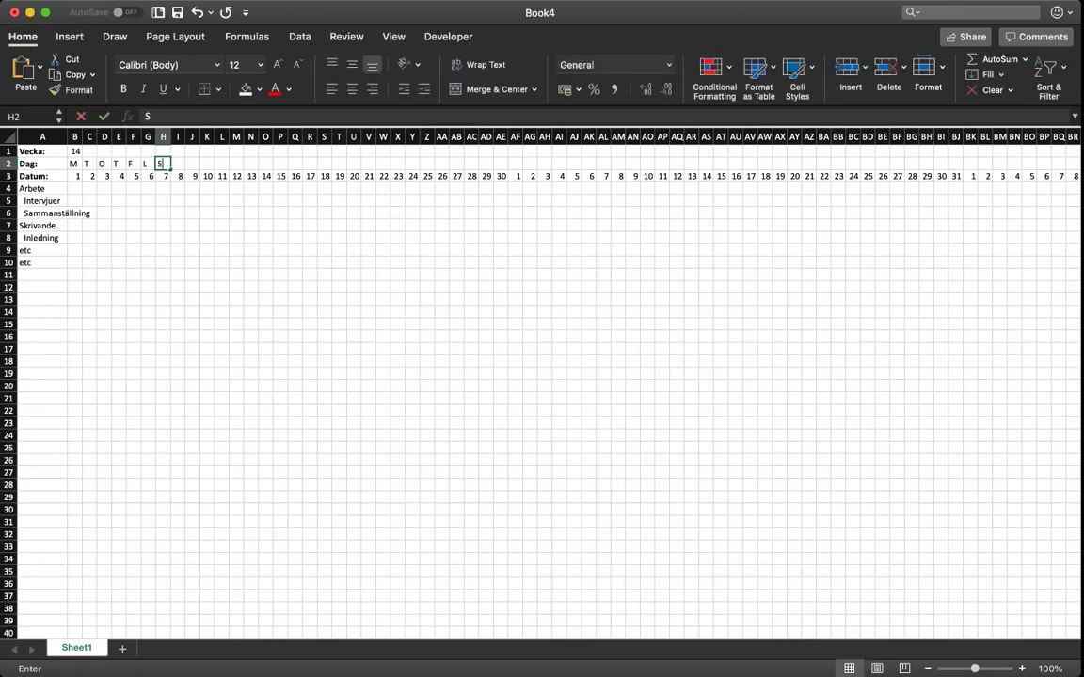
pyautogui.write('S')
pyautogui.press('Tab')
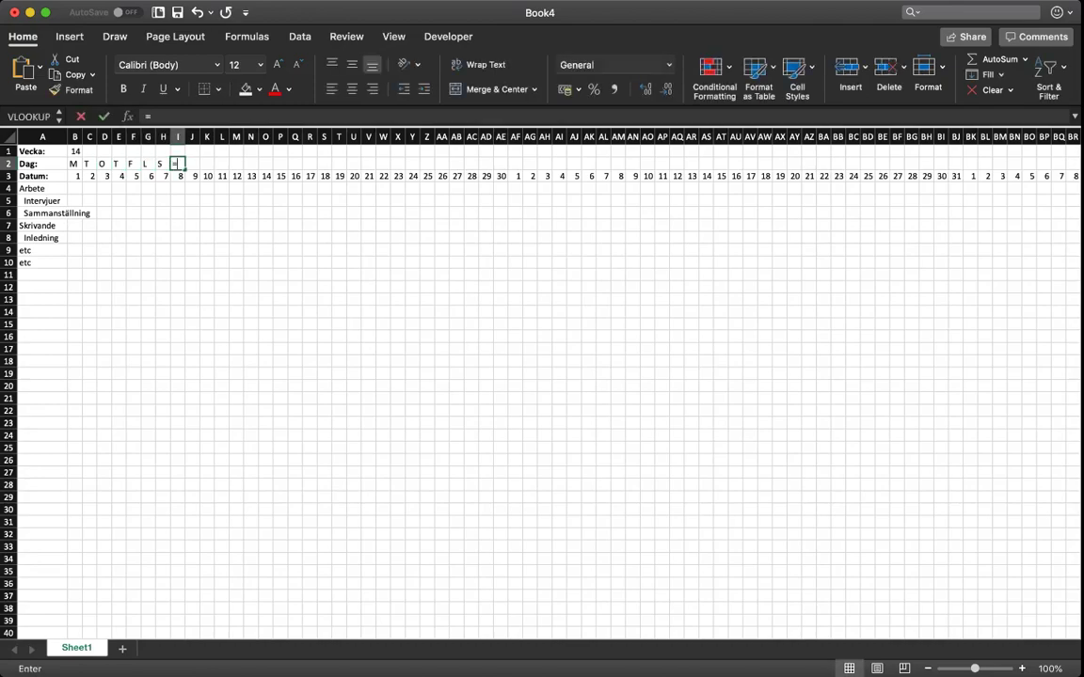
# Enter =B2 in I2 and fill it right to CN2 to repeat the weekday cycle
pyautogui.write('=')
pyautogui.click(74, 164)
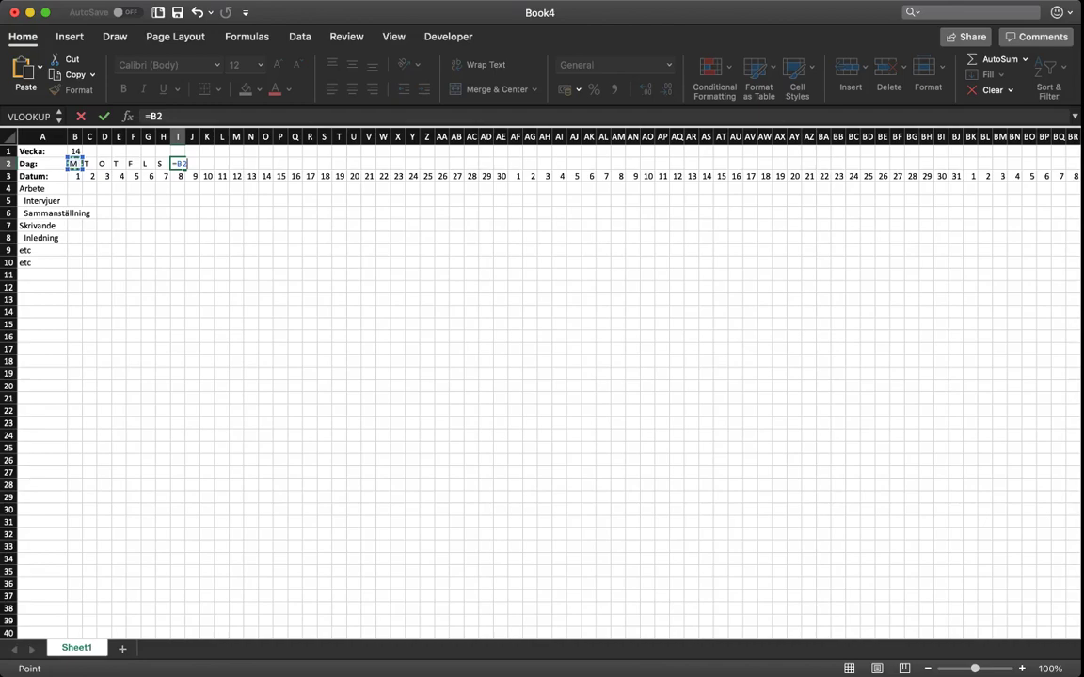
pyautogui.press('Return')
pyautogui.press('Up')
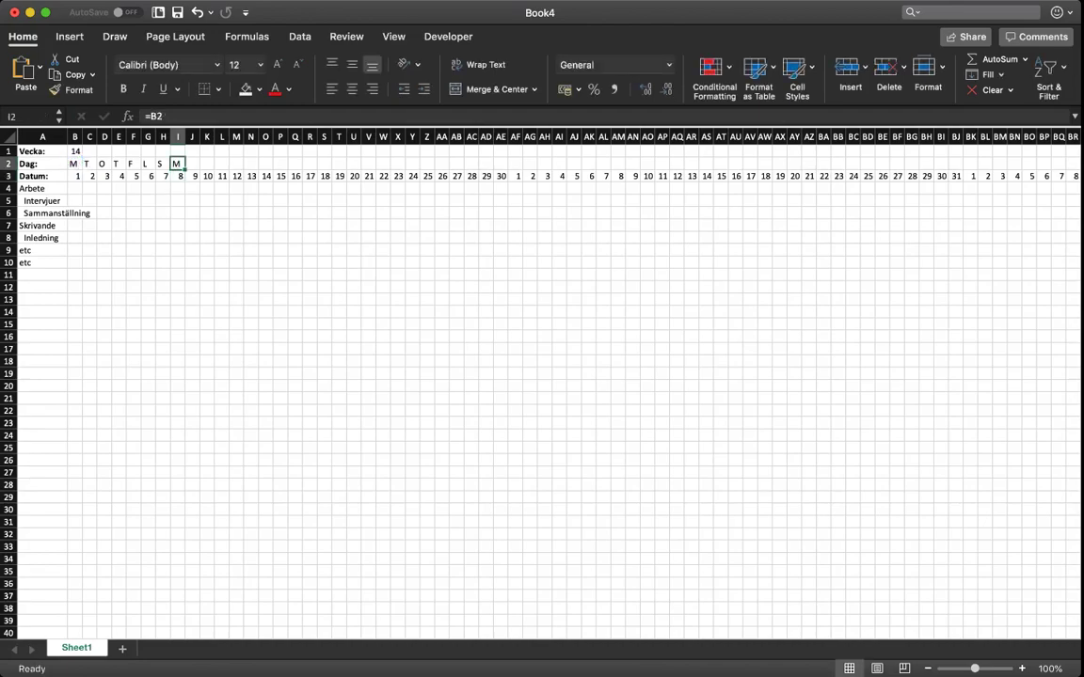
pyautogui.moveTo(186, 169)
pyautogui.mouseDown()
pyautogui.moveTo(1072, 164)
pyautogui.moveTo(1030, 166)
pyautogui.mouseUp()
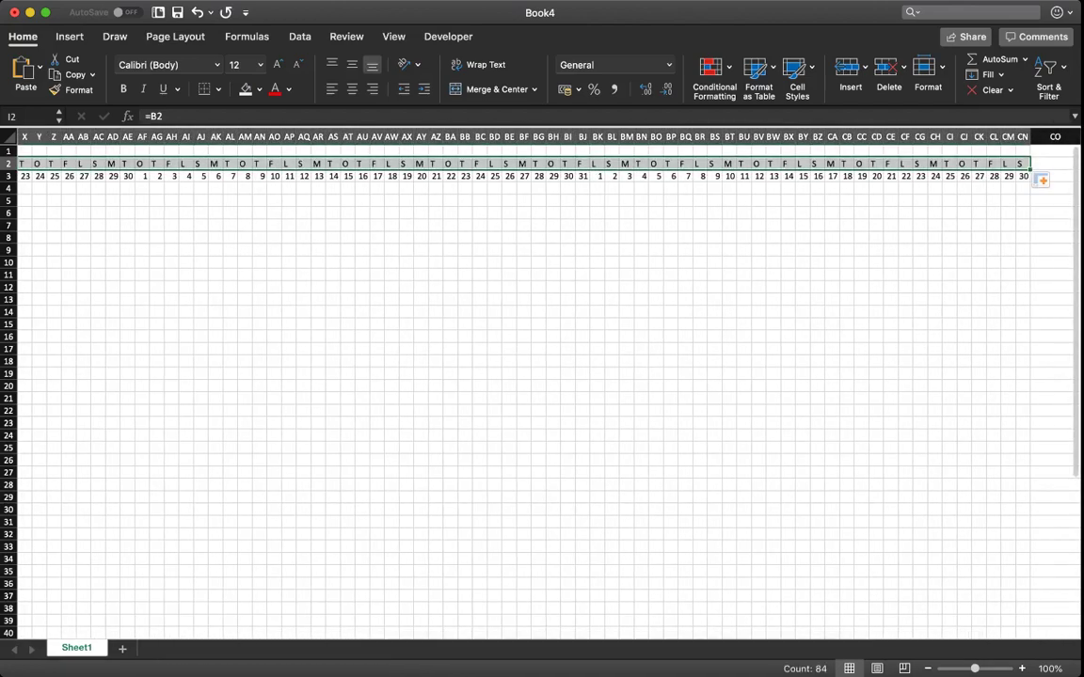
# Merge and centre the week header cells B1:H1, I1:O1 and P1:V1
pyautogui.hscroll(-10, 542, 376)
pyautogui.click(74, 152)
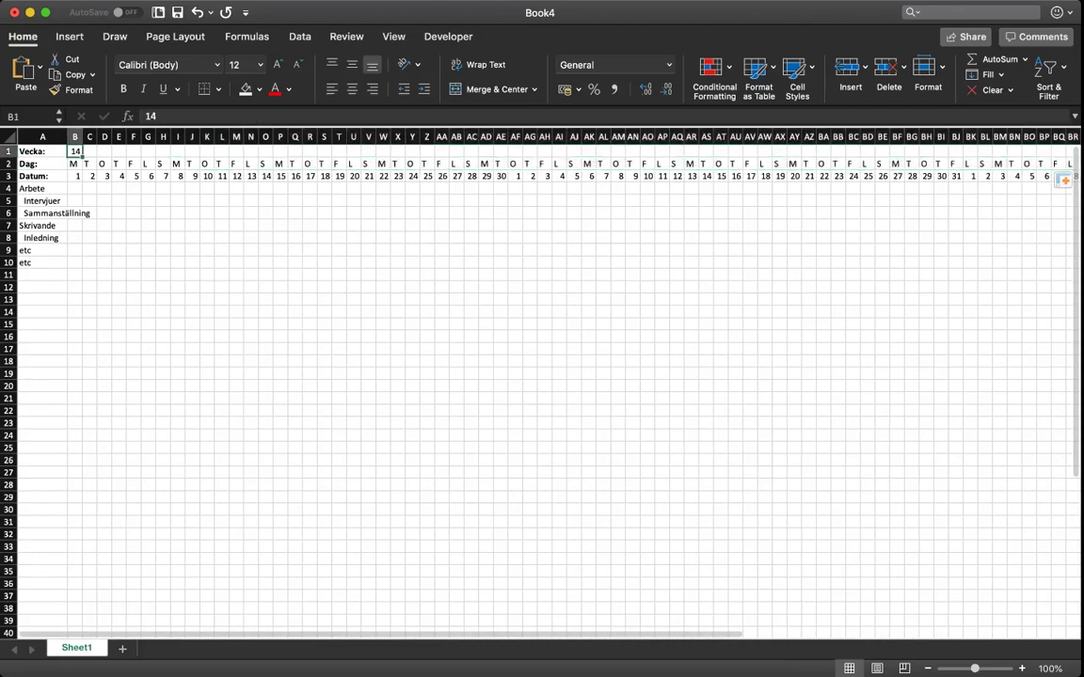
pyautogui.moveTo(74, 151); pyautogui.dragTo(161, 152)
pyautogui.click(490, 90)
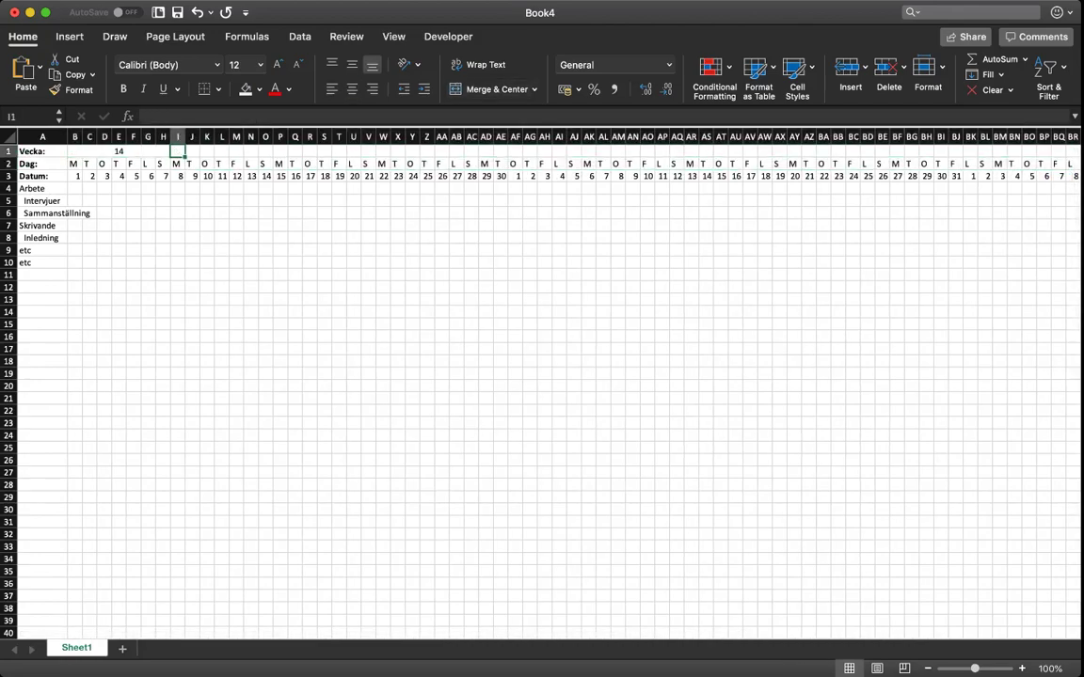
pyautogui.moveTo(178, 152); pyautogui.dragTo(267, 152)
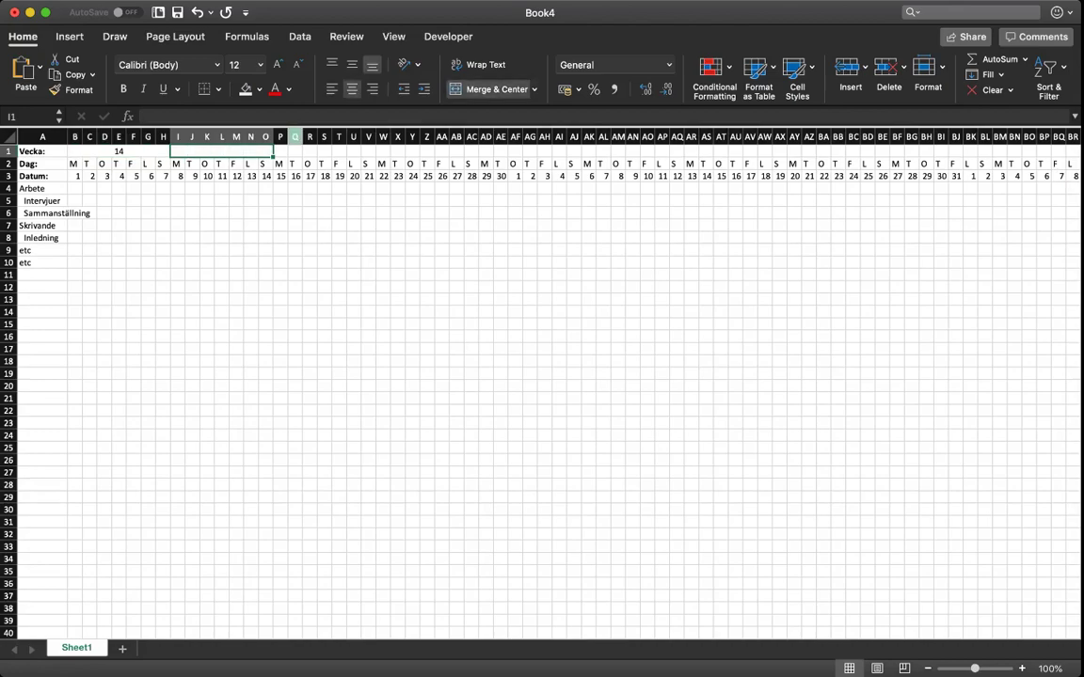
pyautogui.click(280, 152)
pyautogui.moveTo(281, 151); pyautogui.dragTo(470, 151)
pyautogui.click(489, 90)
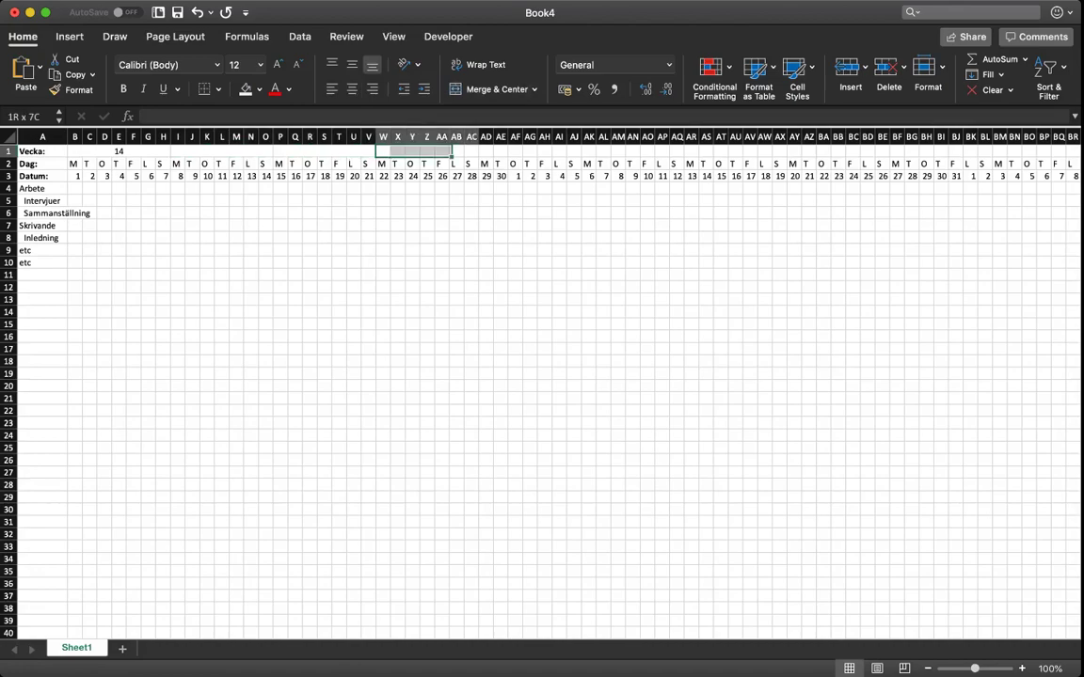
# Merge and centre the week header cells W1:AC1, AD1:AJ1 and AK1:AQ1
pyautogui.click(489, 89)
pyautogui.click(483, 152)
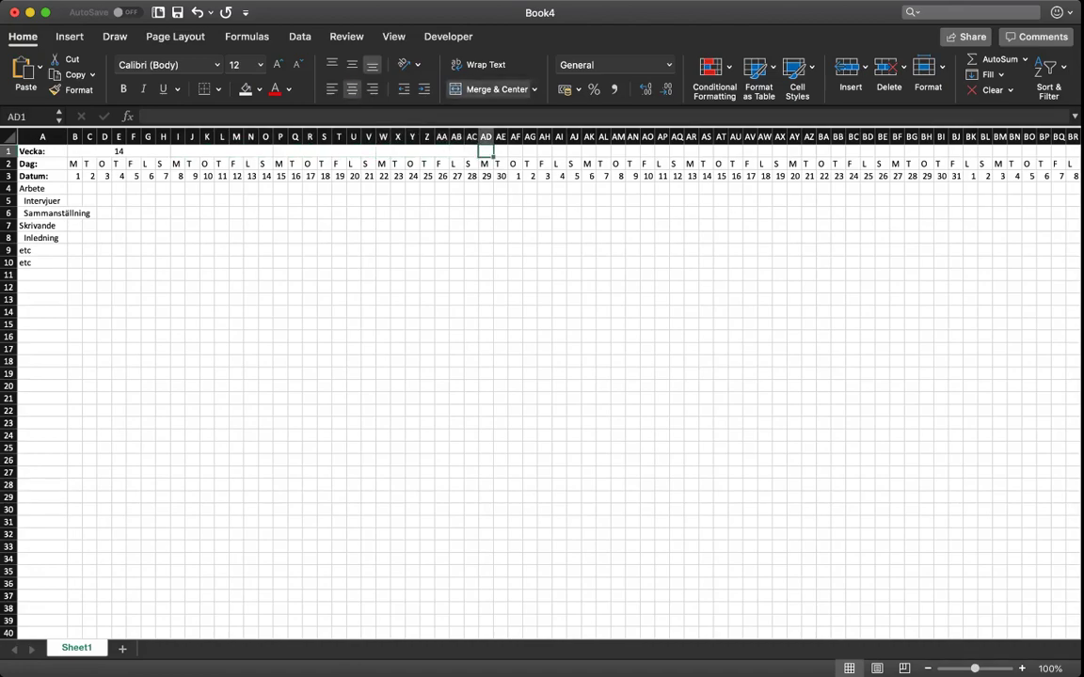
pyautogui.moveTo(483, 151); pyautogui.dragTo(677, 151)
pyautogui.click(489, 90)
pyautogui.click(589, 151)
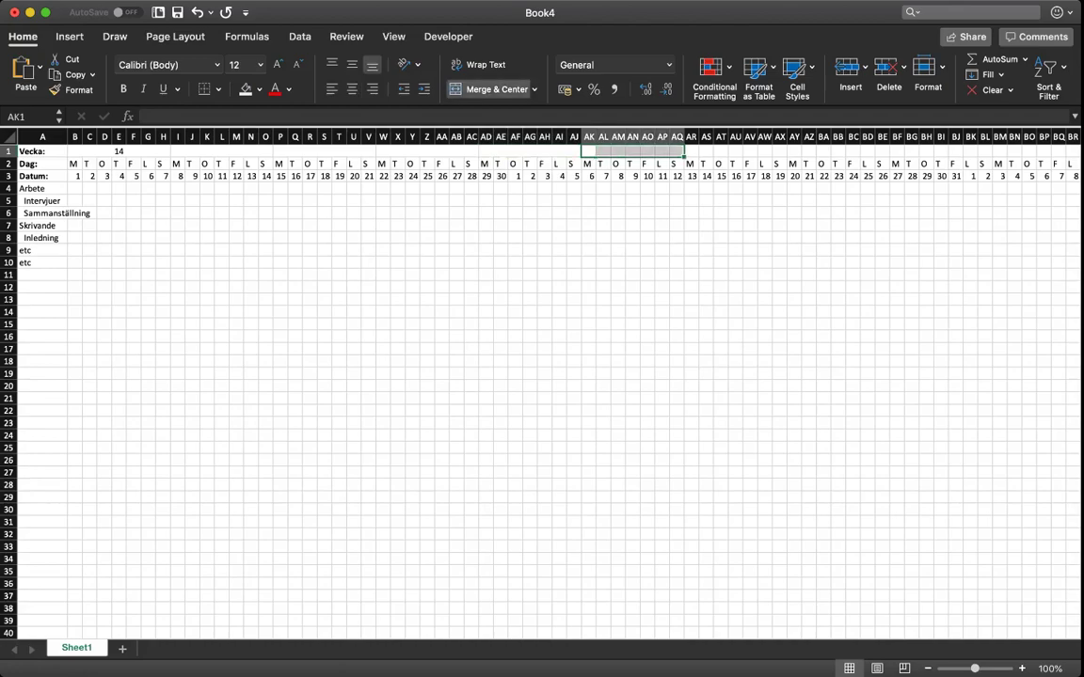
pyautogui.click(489, 89)
# Enter week numbers 15, 16, 17, 18 and 19 in the merged headers
pyautogui.click(221, 151)
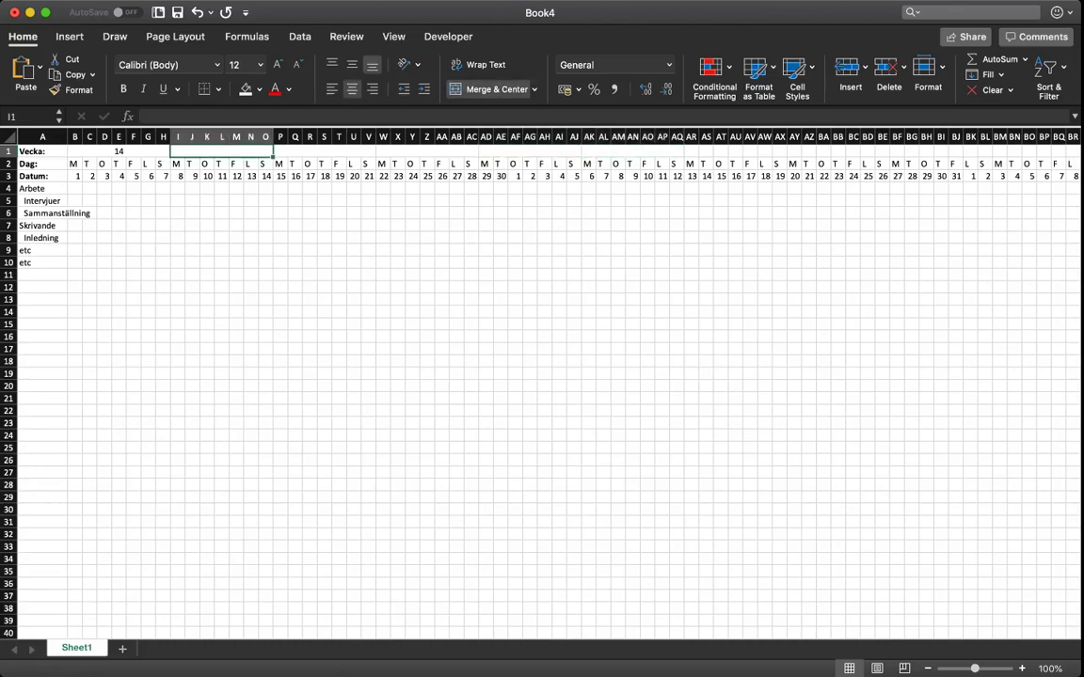
pyautogui.write('15')
pyautogui.press('Tab')
pyautogui.write('16')
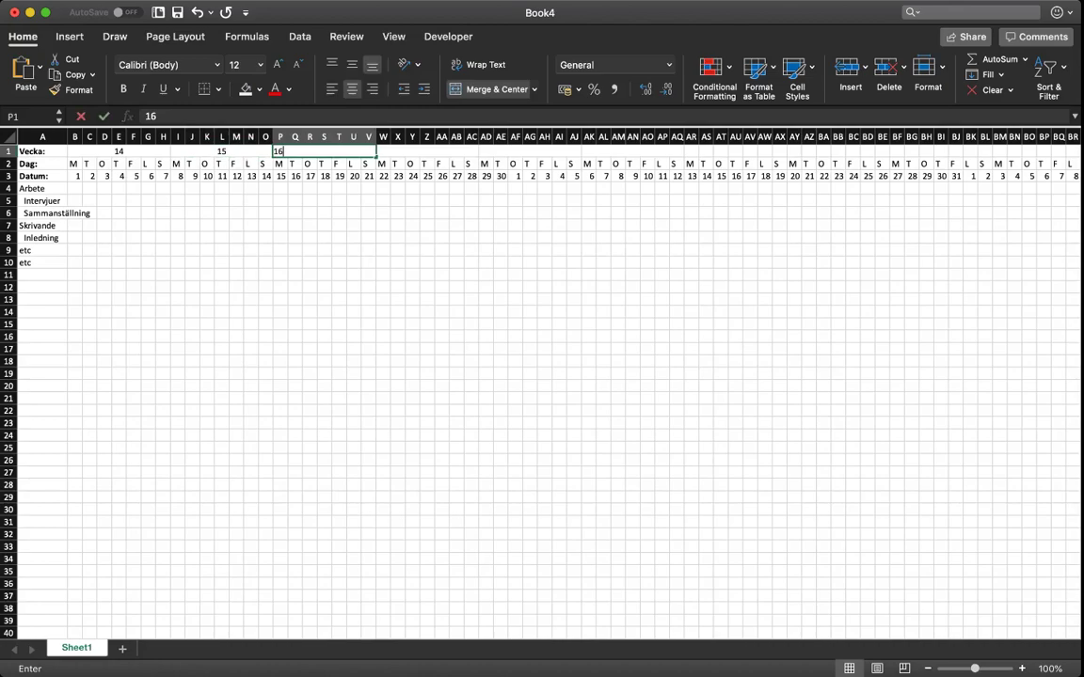
pyautogui.press('Tab')
pyautogui.write('17')
pyautogui.press('Tab')
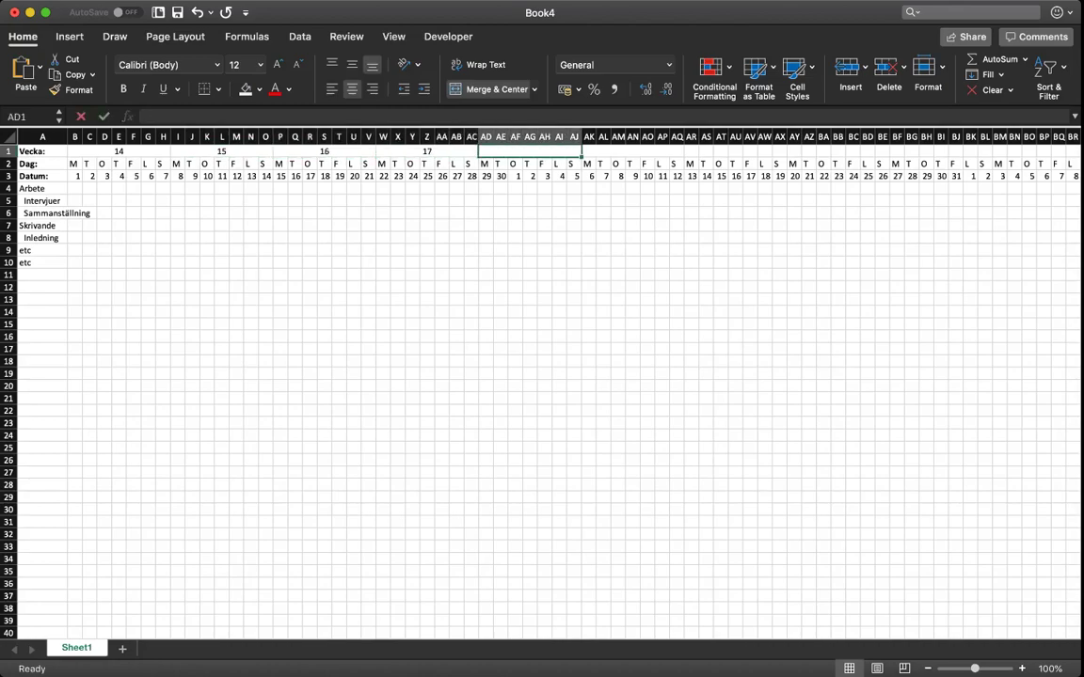
pyautogui.write('18')
pyautogui.press('Tab')
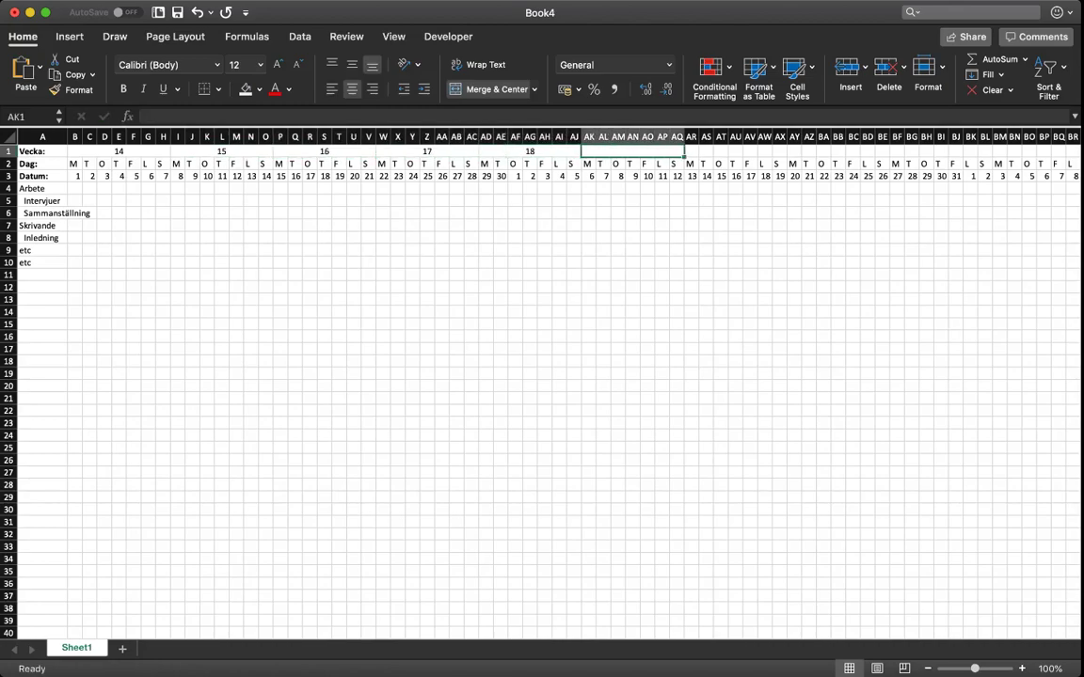
pyautogui.write('19')
pyautogui.press('Tab')
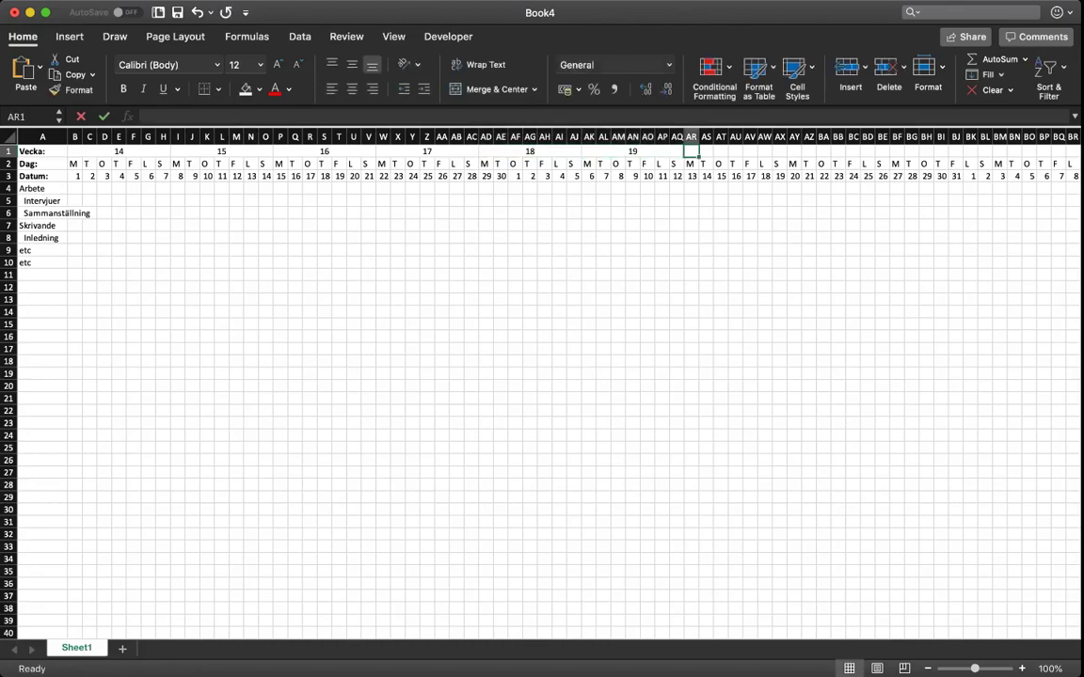
# Widen column A for the row labels and turn the Sunday S red in H2, O2 and V2
pyautogui.moveTo(67, 136); pyautogui.dragTo(105, 136)
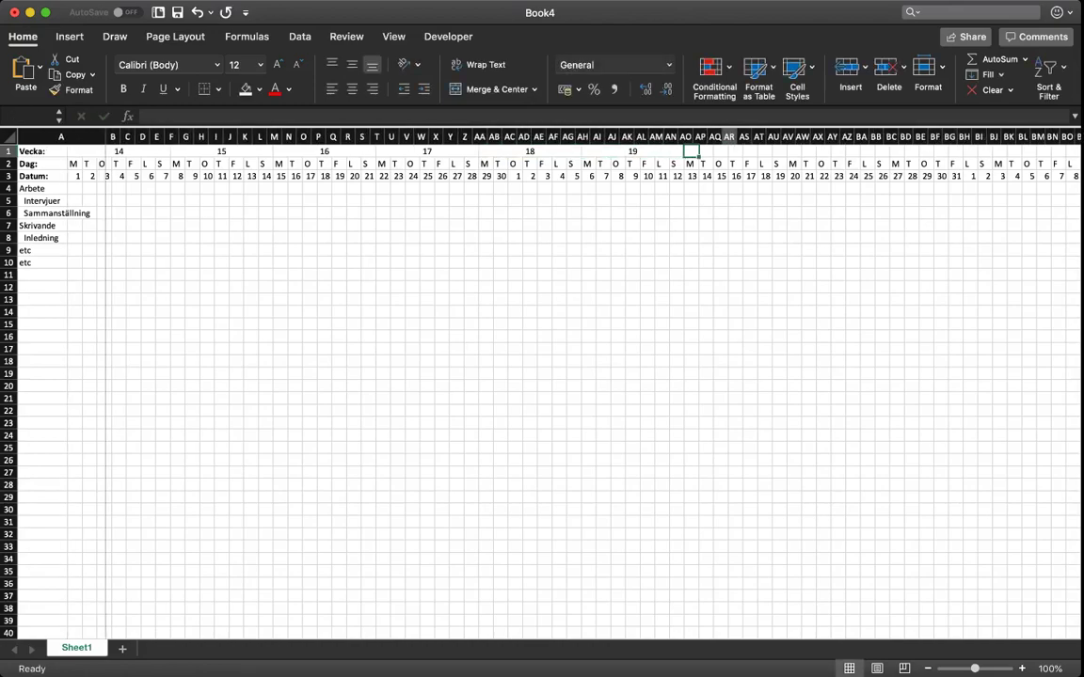
pyautogui.click(200, 164)
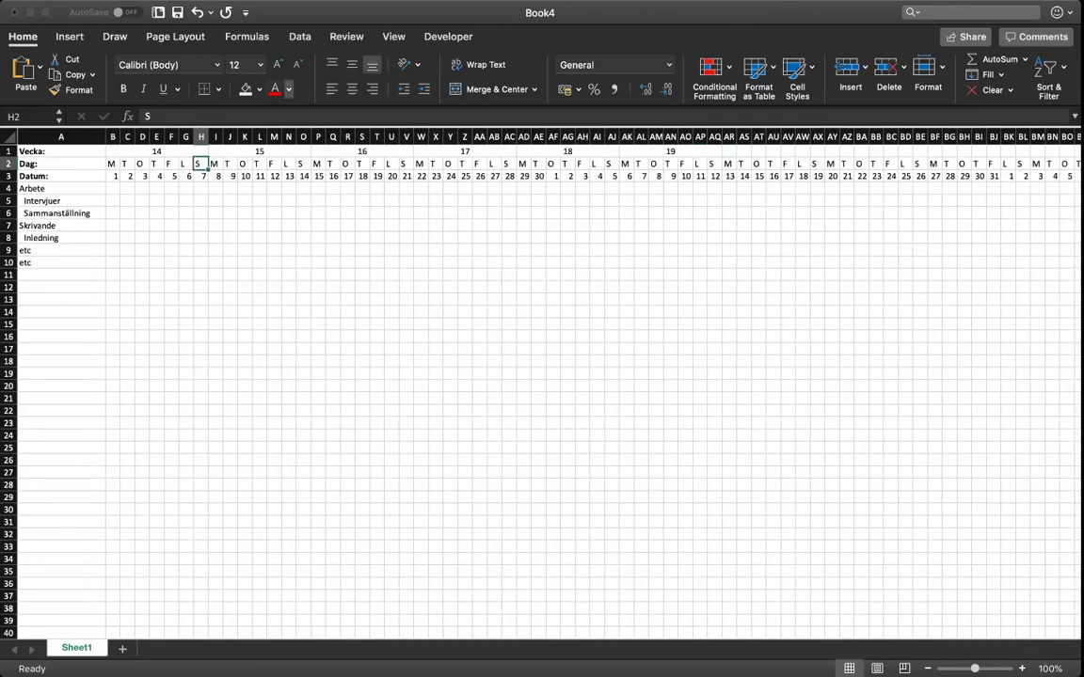
pyautogui.click(275, 88)
pyautogui.click(303, 163)
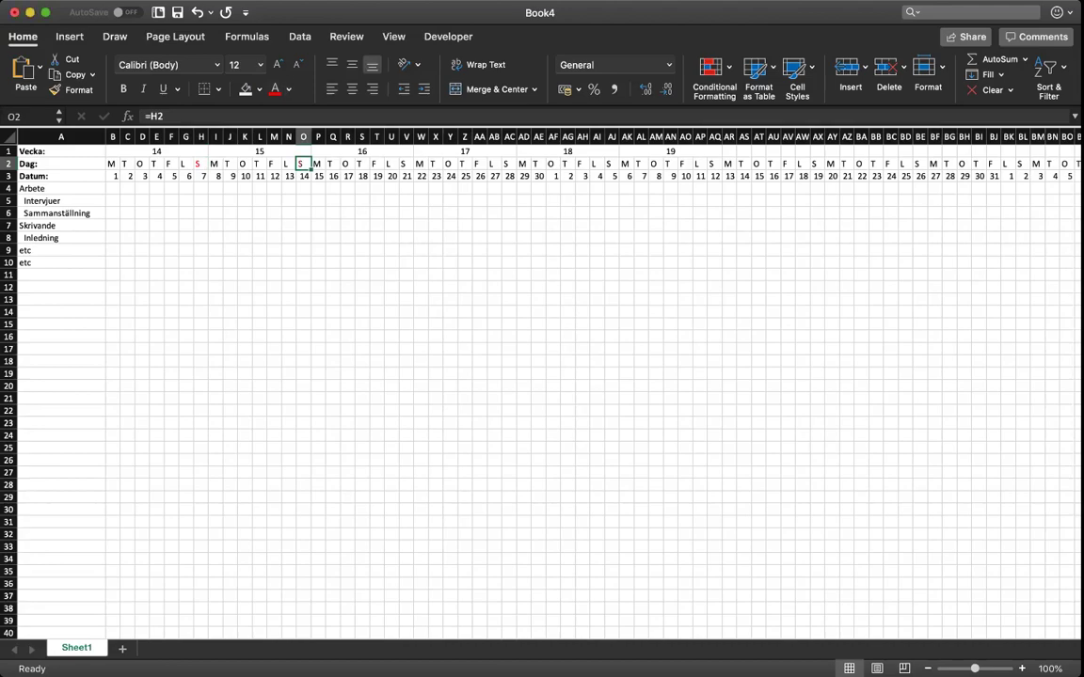
pyautogui.click(275, 88)
pyautogui.click(406, 163)
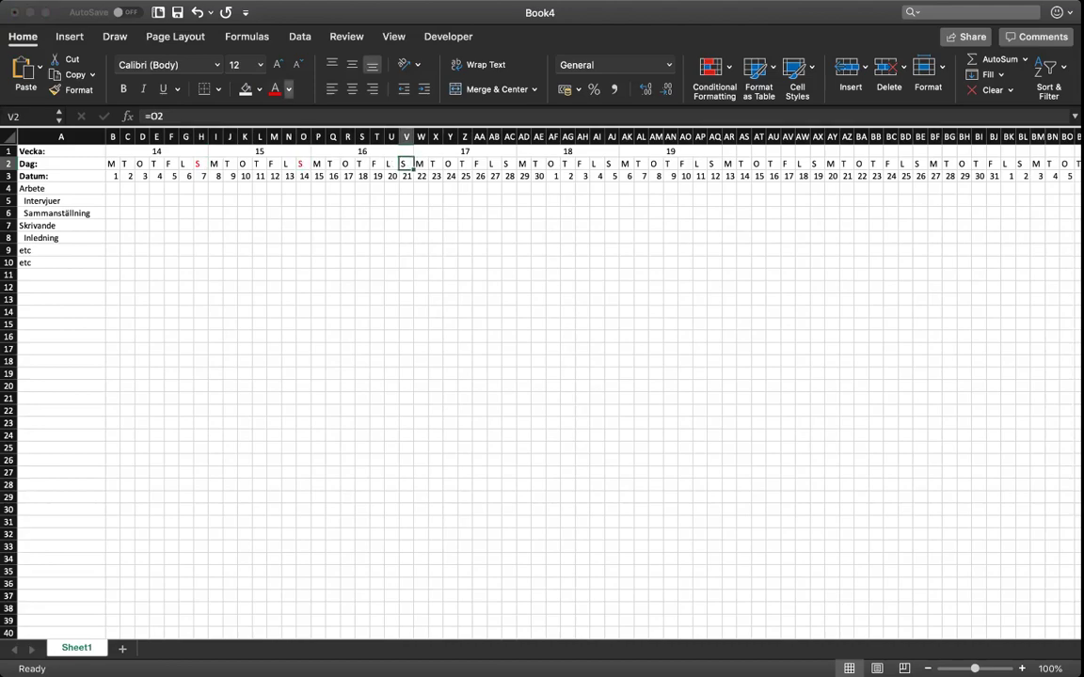
pyautogui.click(274, 89)
# Turn the Sunday S red in AC2 and AJ2, then move on to AQ2
pyautogui.click(509, 163)
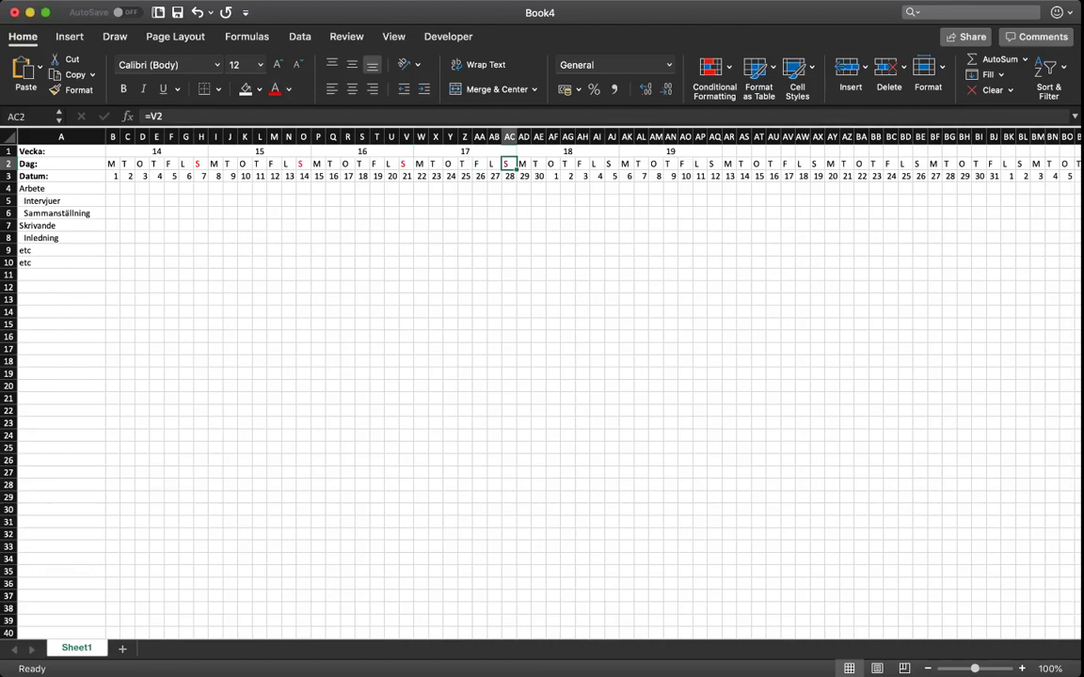
pyautogui.click(275, 88)
pyautogui.click(608, 164)
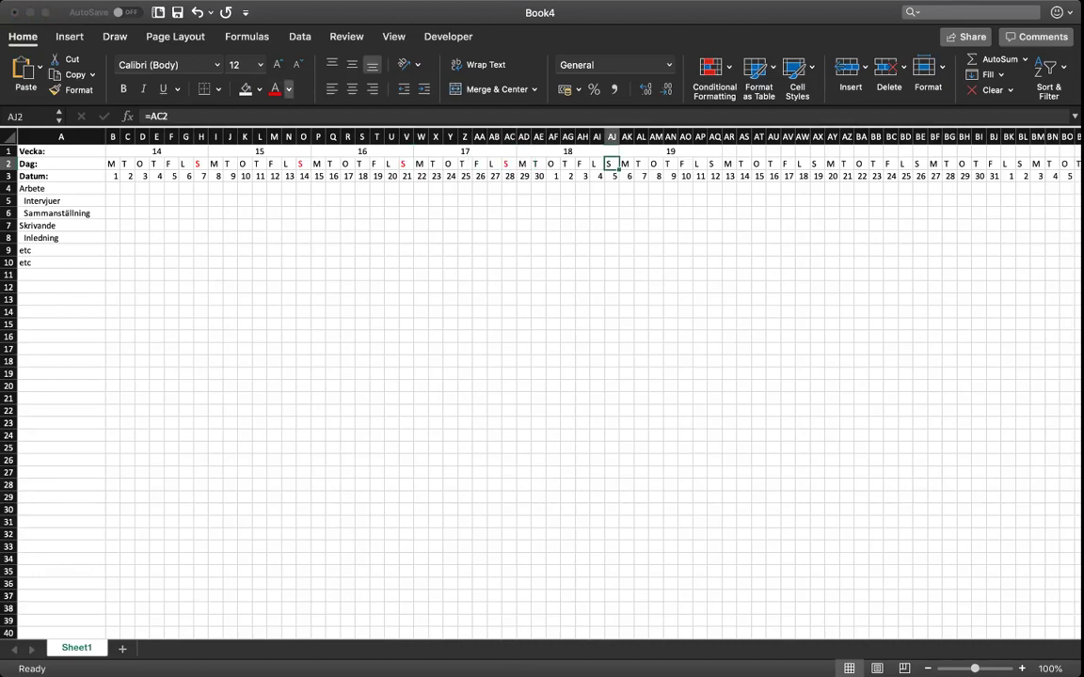
pyautogui.click(275, 89)
pyautogui.click(715, 164)
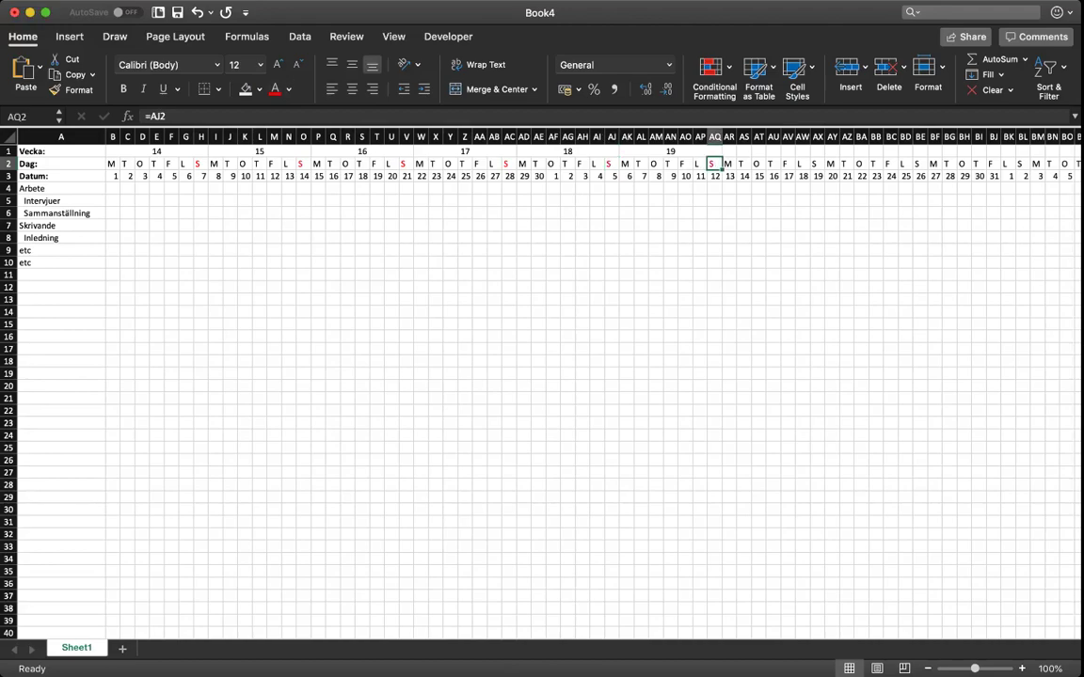
pyautogui.moveTo(112, 137); pyautogui.dragTo(200, 137)
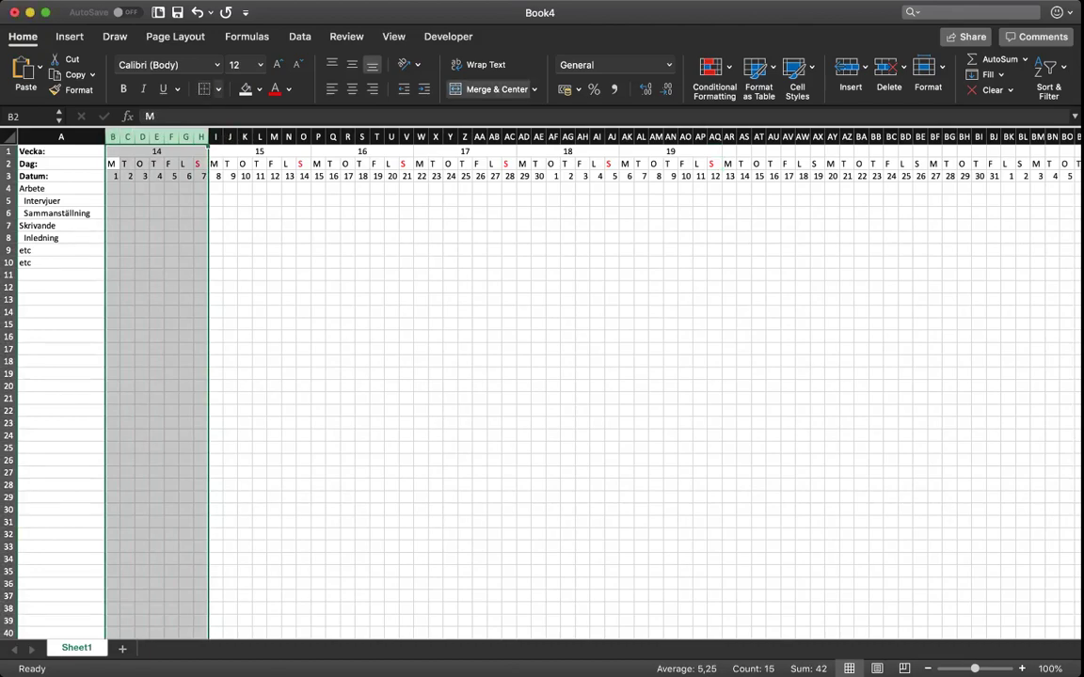
# Give columns P and W, the starts of weeks 16 and 17, a thick left border
pyautogui.click(245, 176)
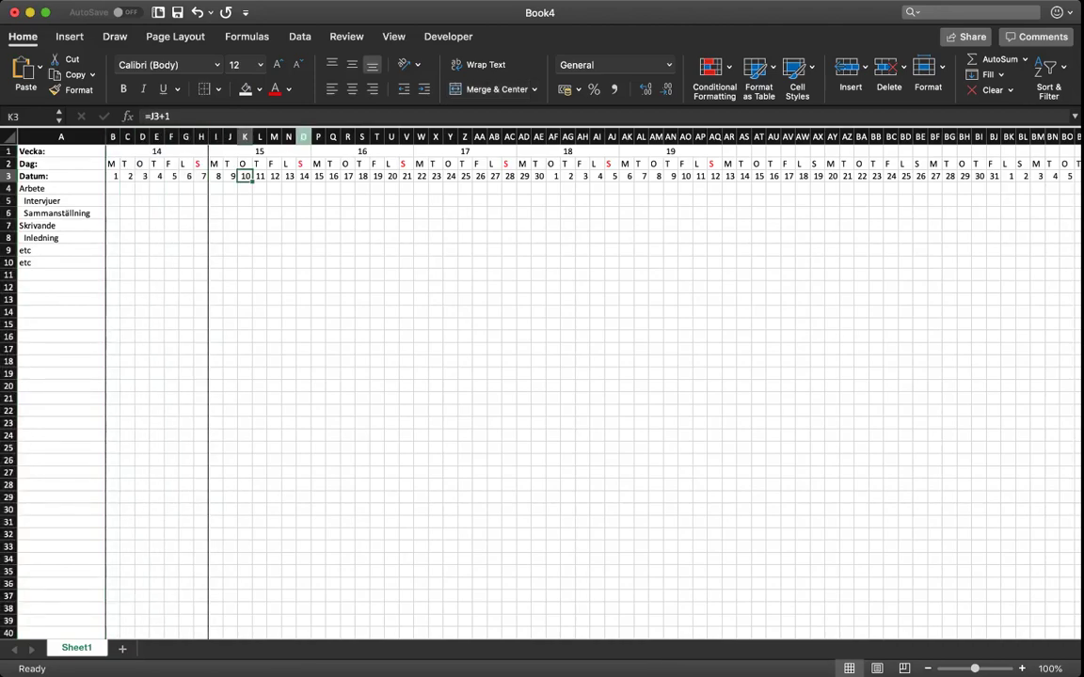
pyautogui.click(318, 137)
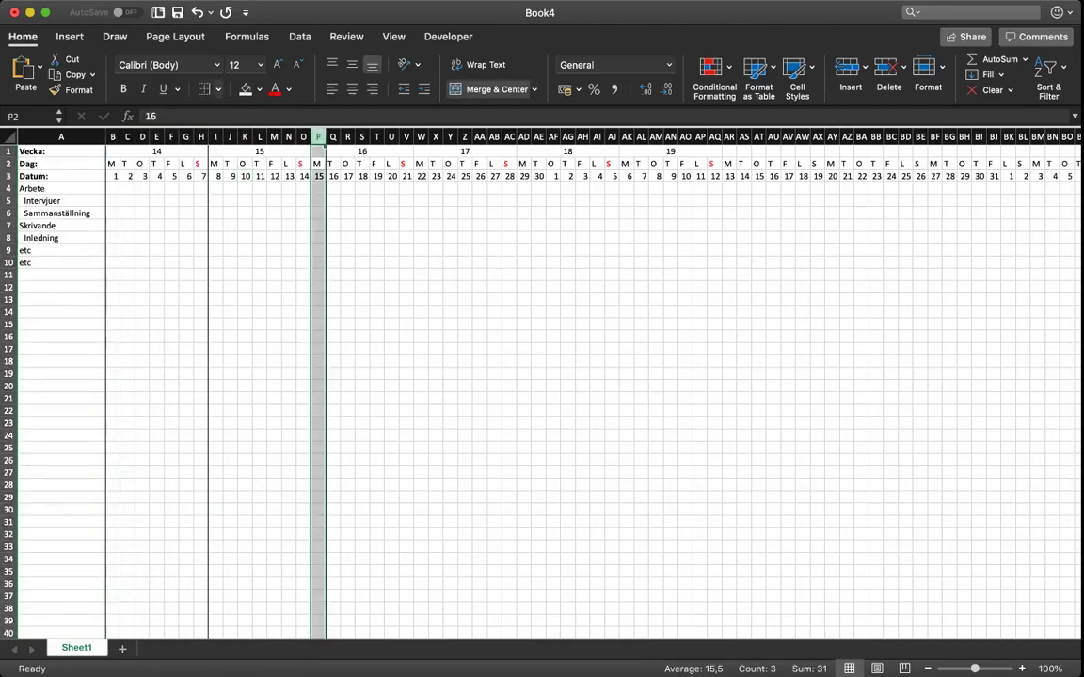
pyautogui.click(205, 89)
pyautogui.click(421, 136)
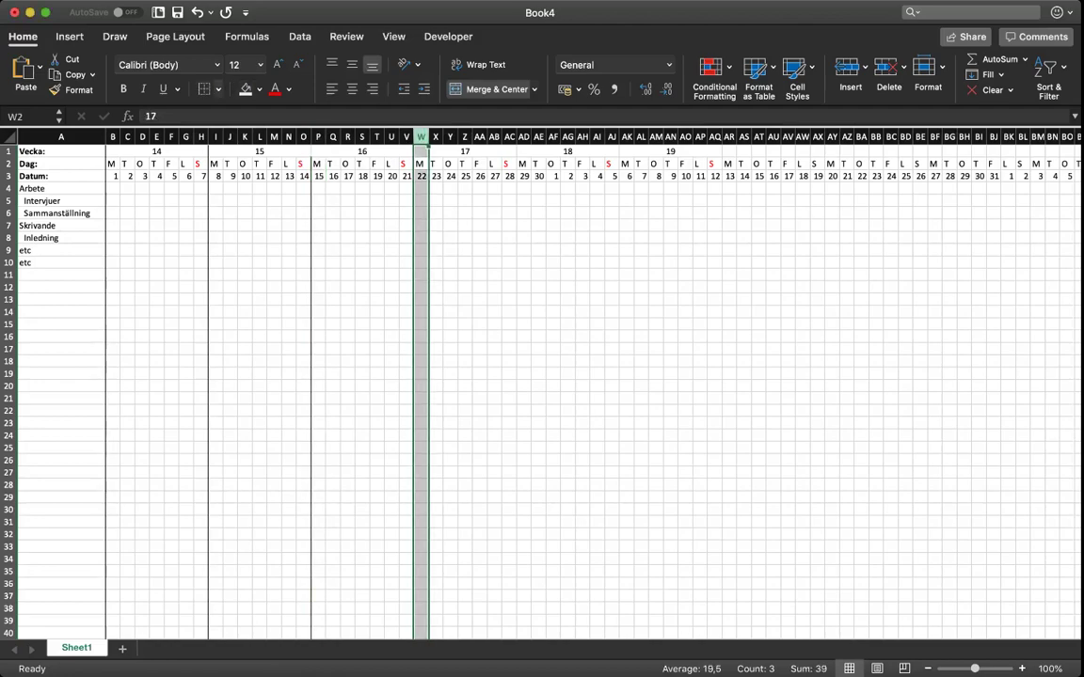
pyautogui.click(218, 89)
pyautogui.press('Escape')
pyautogui.click(204, 88)
# Give columns AD and AK, the starts of weeks 18 and 19, a thick left border
pyautogui.click(523, 136)
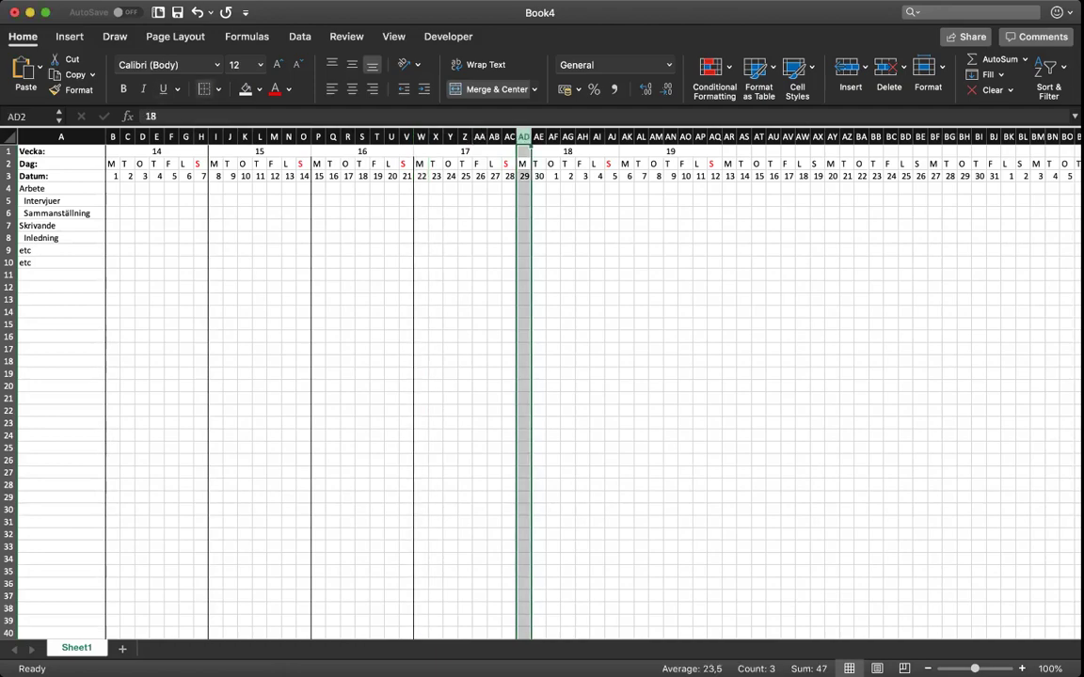
pyautogui.click(218, 88)
pyautogui.click(247, 141)
pyautogui.click(626, 137)
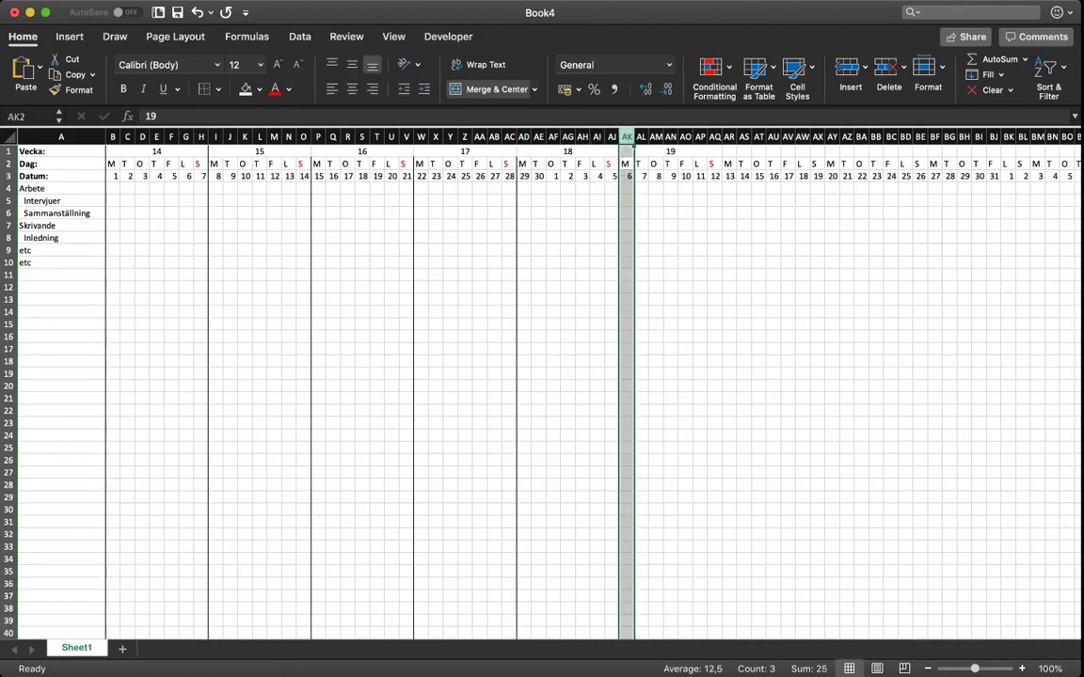
pyautogui.click(219, 89)
pyautogui.click(246, 141)
pyautogui.click(596, 201)
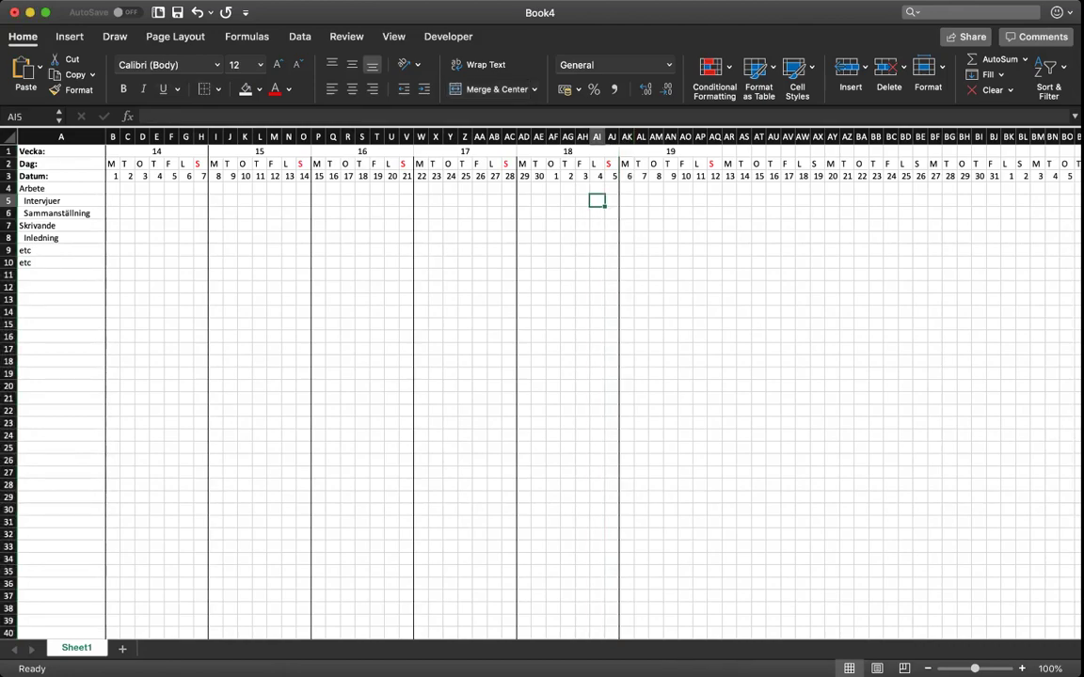
pyautogui.scroll(2, 541, 376)
# Apply the border to the week 17, 18 and 19 header cells
pyautogui.click(362, 151)
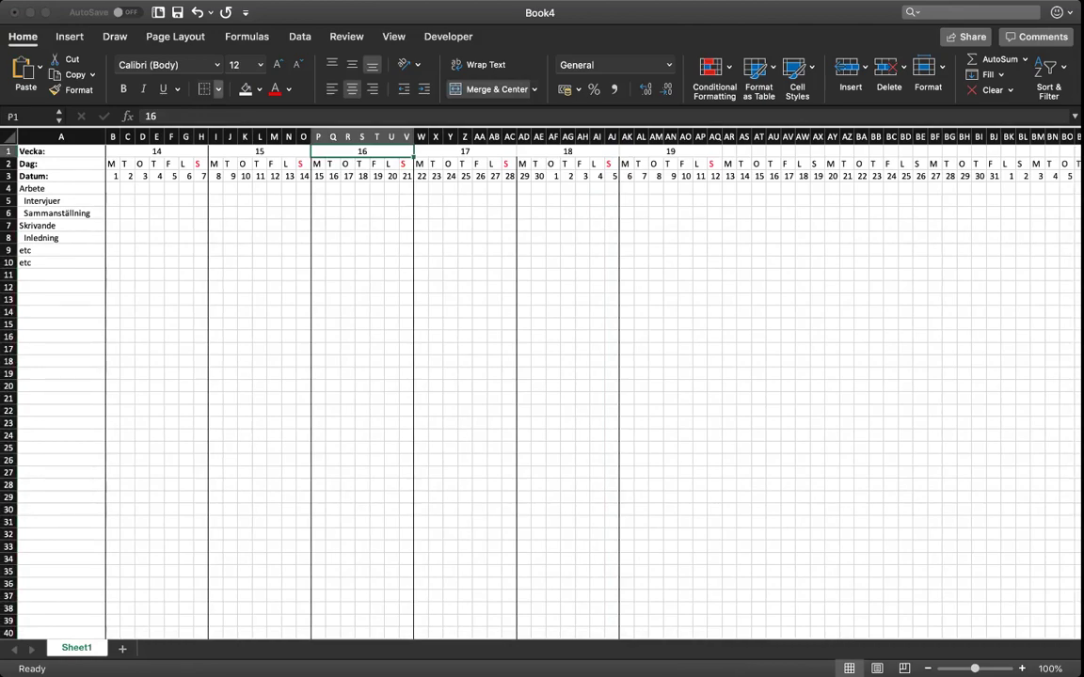
pyautogui.click(464, 151)
pyautogui.click(218, 90)
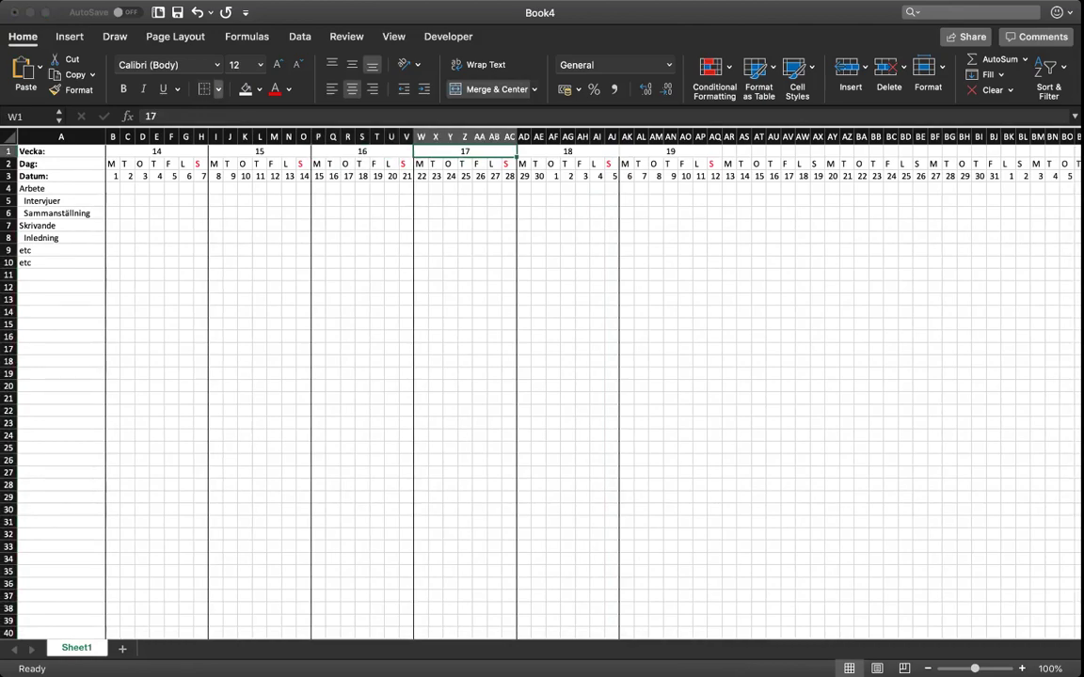
pyautogui.press('Escape')
pyautogui.press('Right')
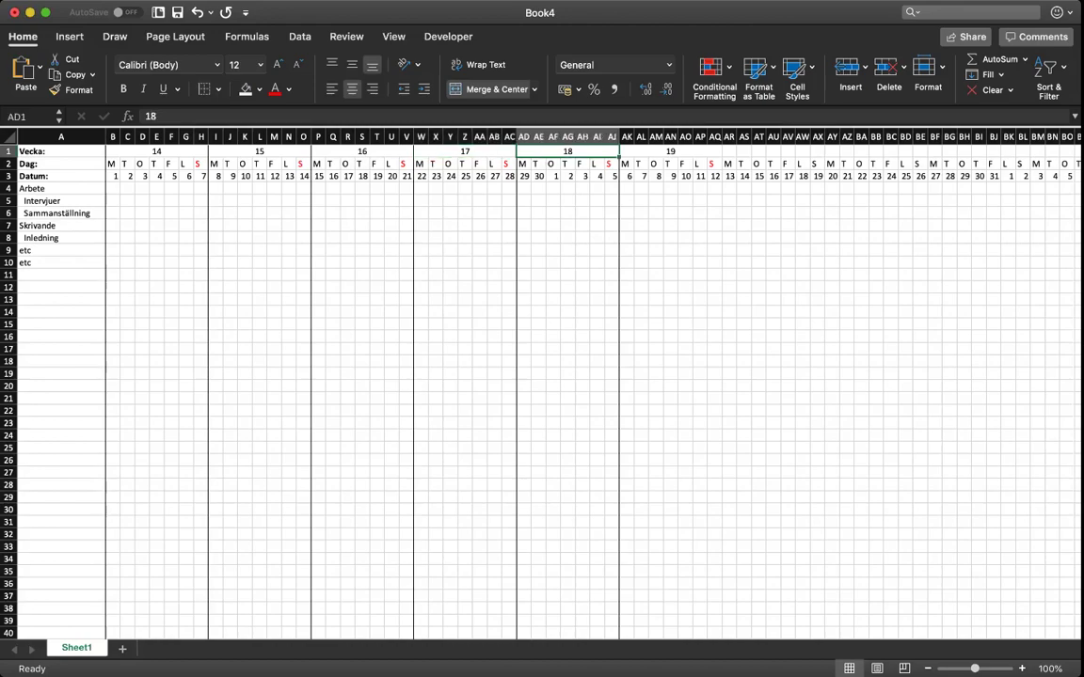
pyautogui.click(219, 89)
pyautogui.press('Escape')
pyautogui.press('Right')
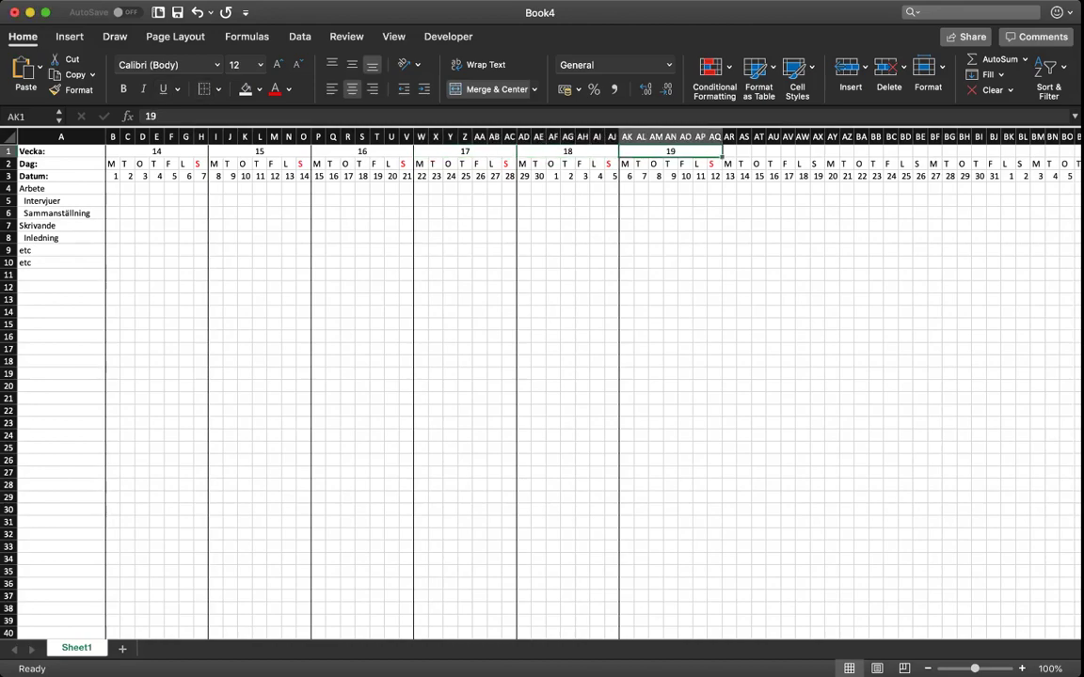
pyautogui.click(218, 89)
pyautogui.press('Escape')
# Check border choices for the Datum row 3, then select B4 and bring up the View ribbon
pyautogui.click(200, 226)
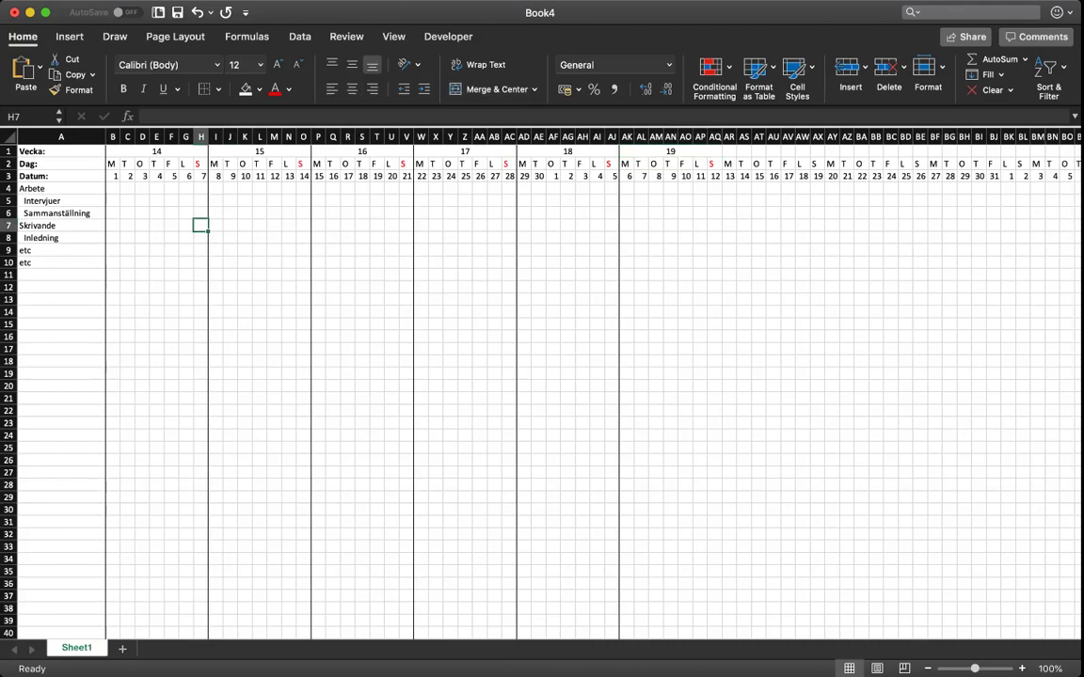
pyautogui.click(8, 176)
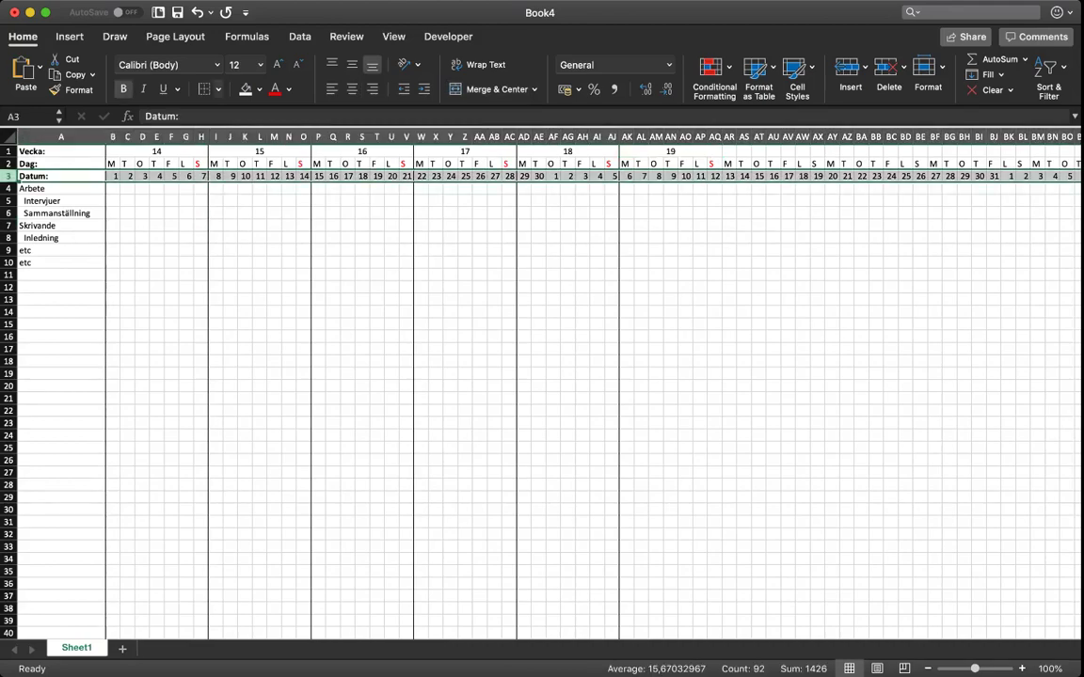
pyautogui.click(218, 89)
pyautogui.press('Escape')
pyautogui.click(127, 226)
pyautogui.click(113, 188)
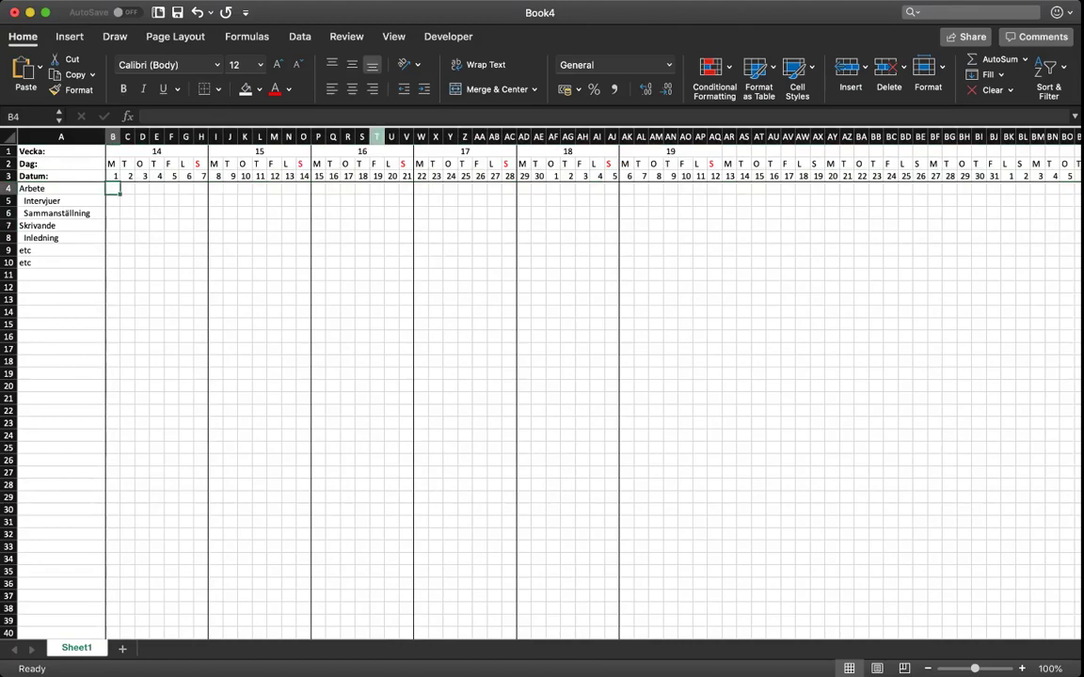
pyautogui.click(393, 35)
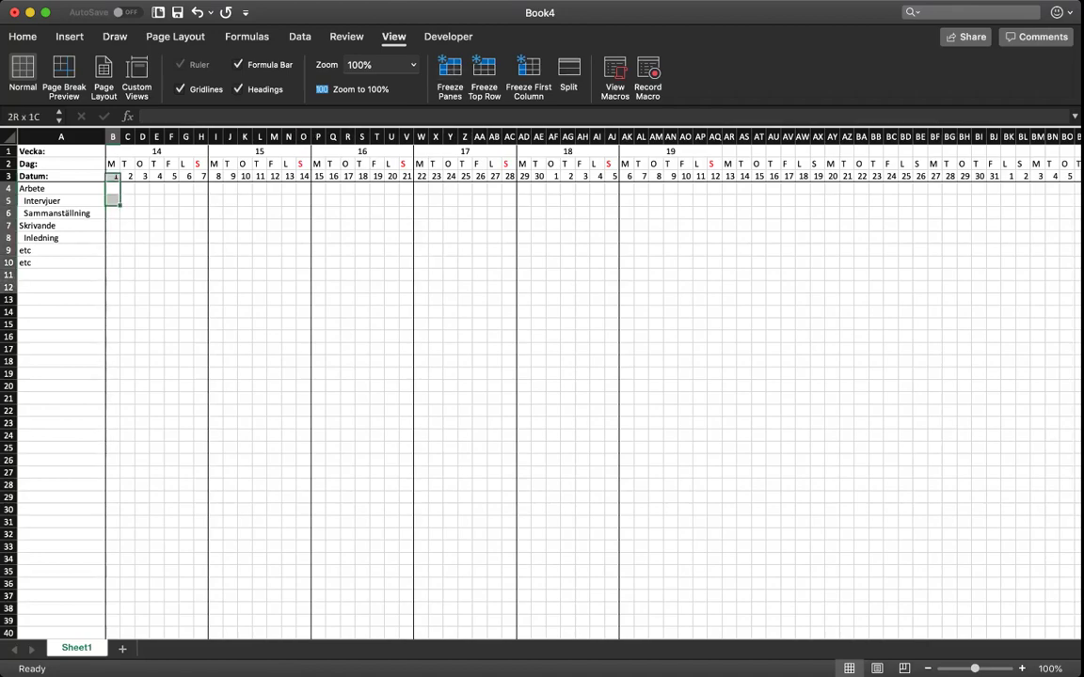
# Freeze panes at B4, then unfreeze them and scroll the grid
pyautogui.moveTo(113, 189)
pyautogui.mouseDown()
pyautogui.moveTo(177, 189)
pyautogui.moveTo(113, 188)
pyautogui.mouseUp()
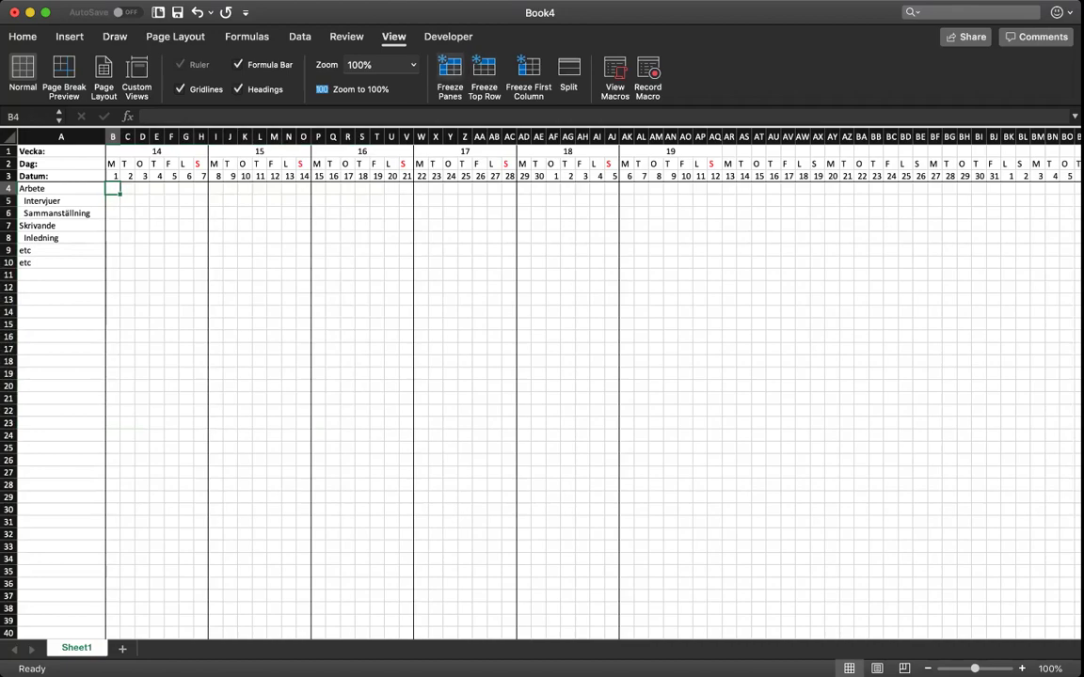
pyautogui.click(450, 76)
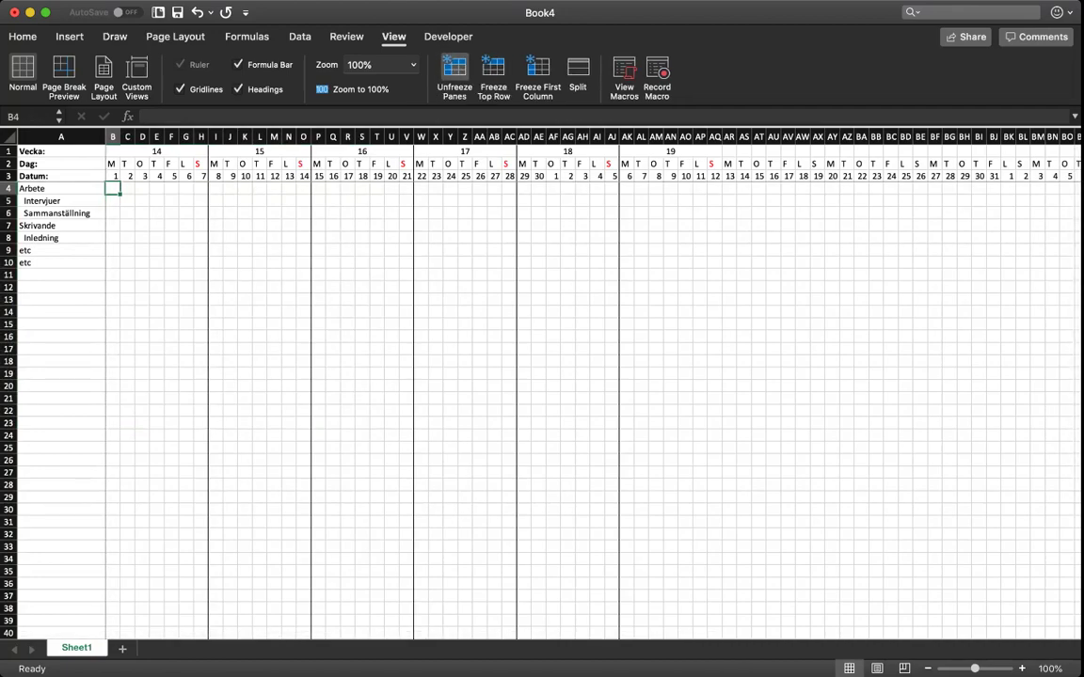
pyautogui.click(454, 75)
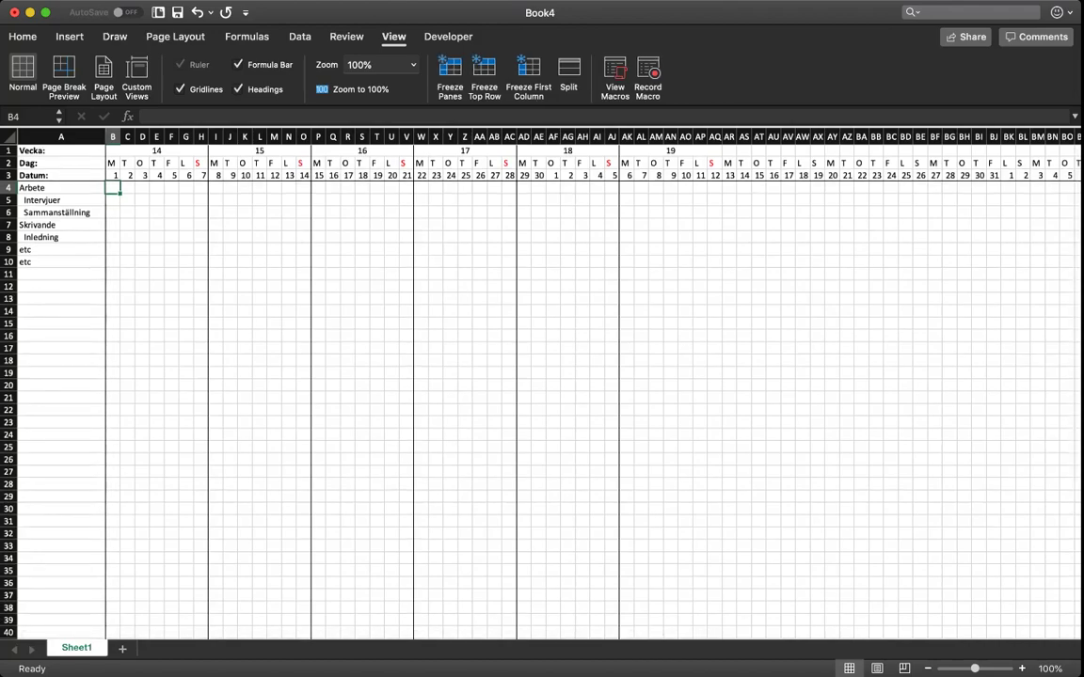
pyautogui.scroll(-1, 541, 376)
pyautogui.hscroll(1, 541, 376)
pyautogui.scroll(1, 541, 376)
pyautogui.hscroll(-1, 541, 376)
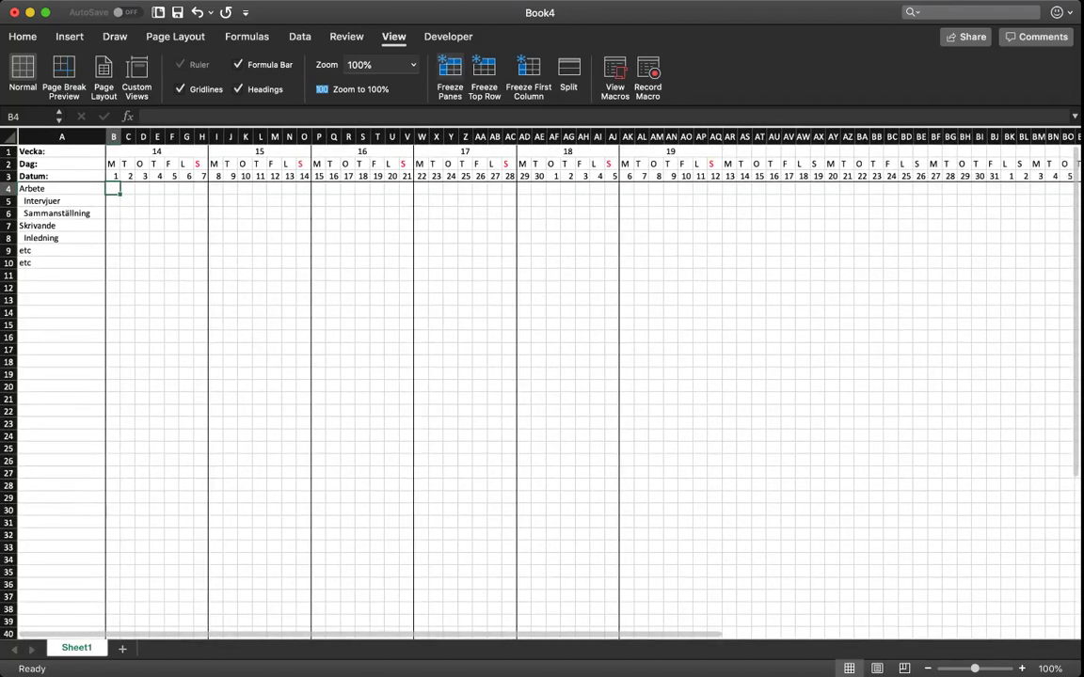
# Refreeze panes at B4, confirm rows 1–3 and column A stay fixed while scrolling, and select A1:A3
pyautogui.click(450, 75)
pyautogui.scroll(-2, 541, 376)
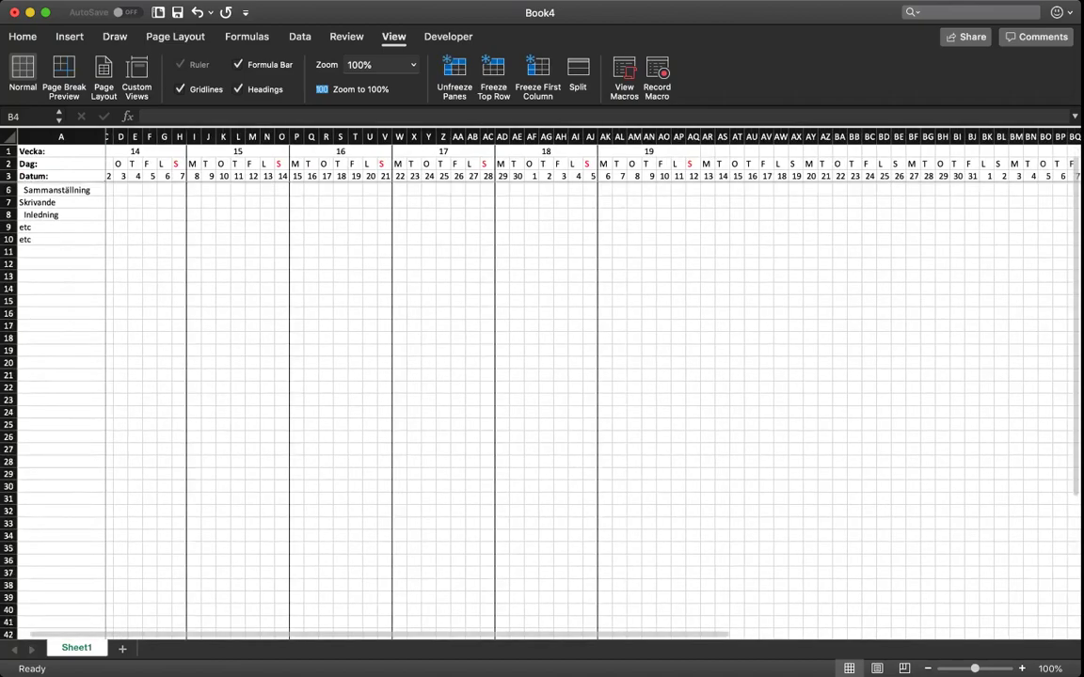
pyautogui.hscroll(2, 541, 377)
pyautogui.scroll(3, 541, 376)
pyautogui.hscroll(-2, 541, 376)
pyautogui.hscroll(3, 541, 377)
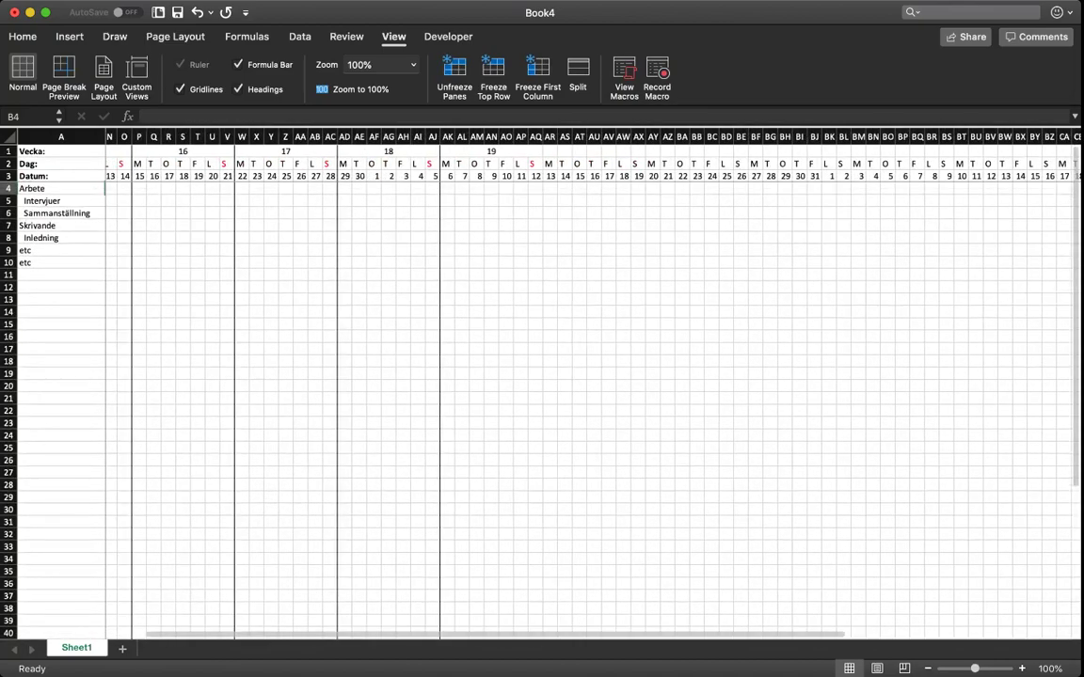
pyautogui.hscroll(3, 541, 376)
pyautogui.hscroll(-2, 541, 376)
pyautogui.hscroll(-4, 541, 376)
pyautogui.scroll(-1, 541, 376)
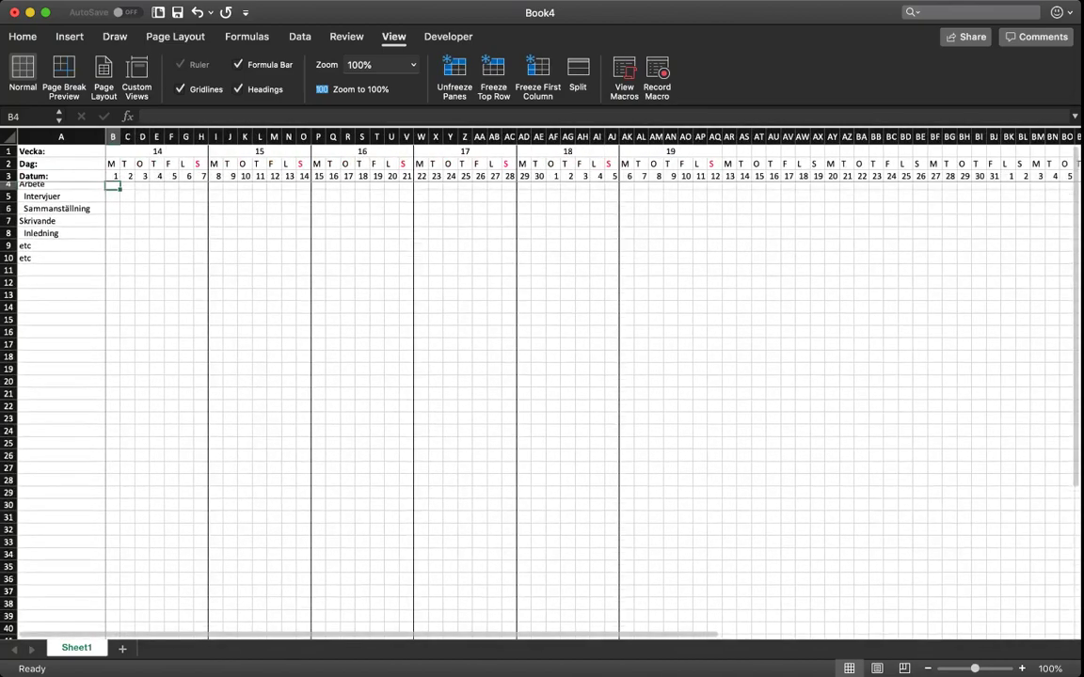
pyautogui.scroll(-3, 541, 376)
pyautogui.scroll(3, 541, 377)
pyautogui.scroll(1, 541, 376)
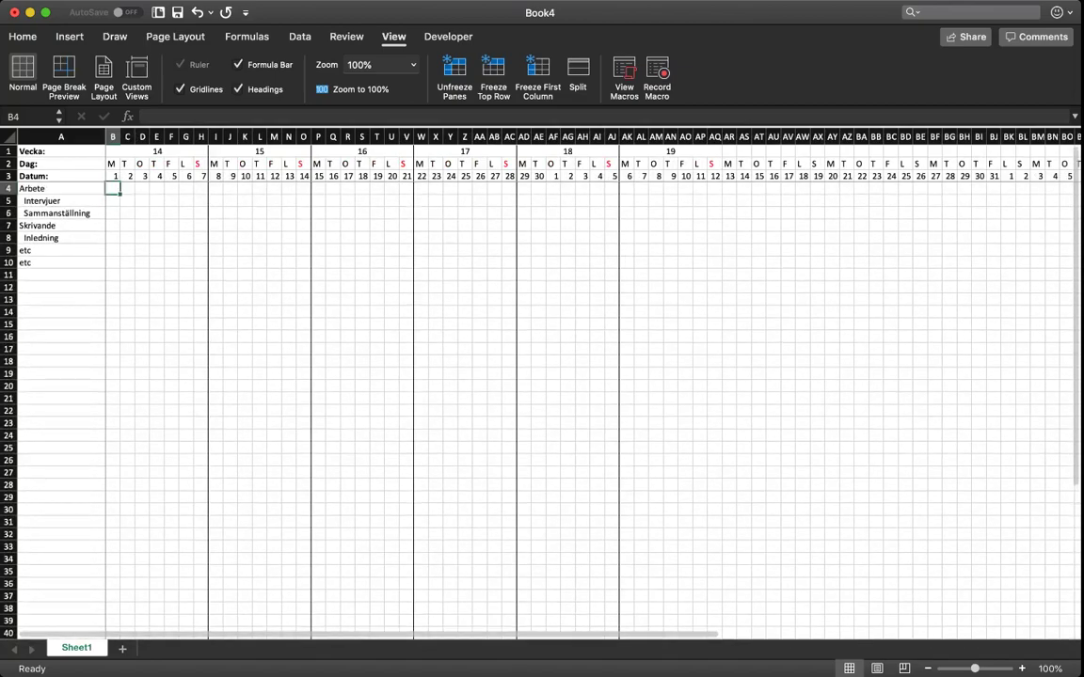
pyautogui.hscroll(1, 541, 377)
pyautogui.hscroll(3, 541, 376)
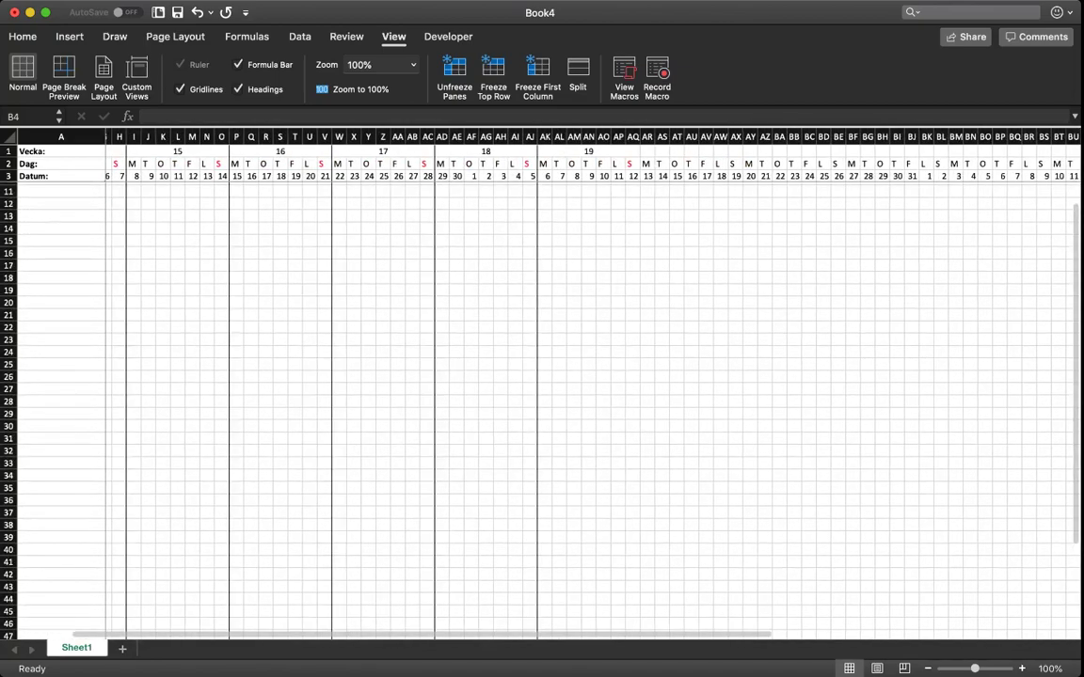
pyautogui.hscroll(-4, 541, 376)
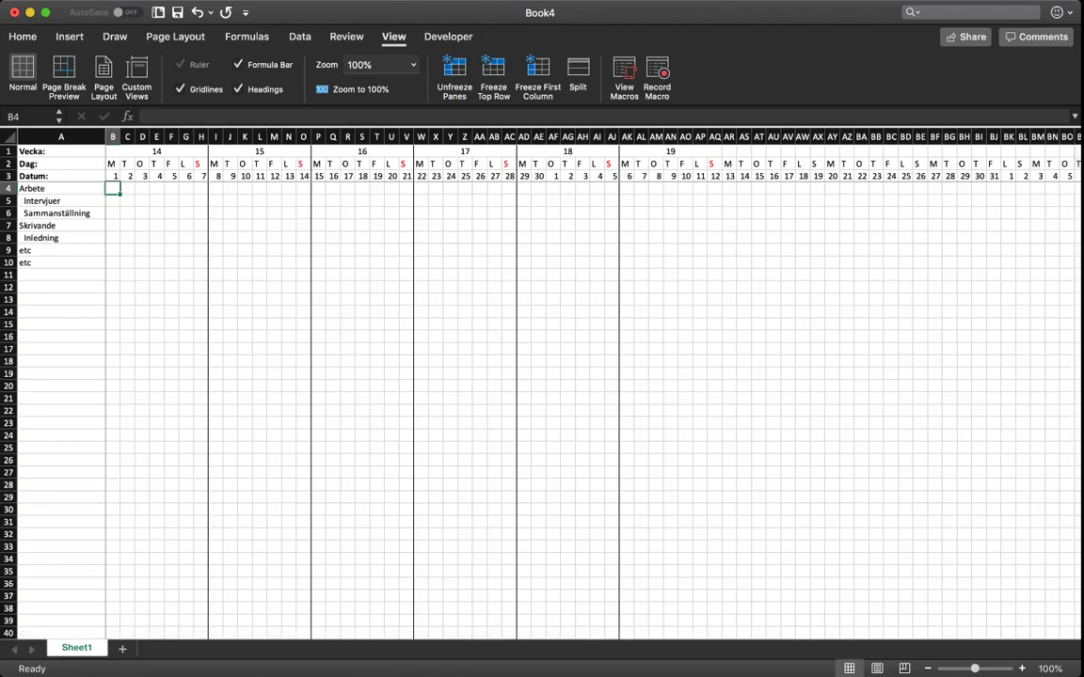
pyautogui.moveTo(57, 151); pyautogui.dragTo(56, 175)
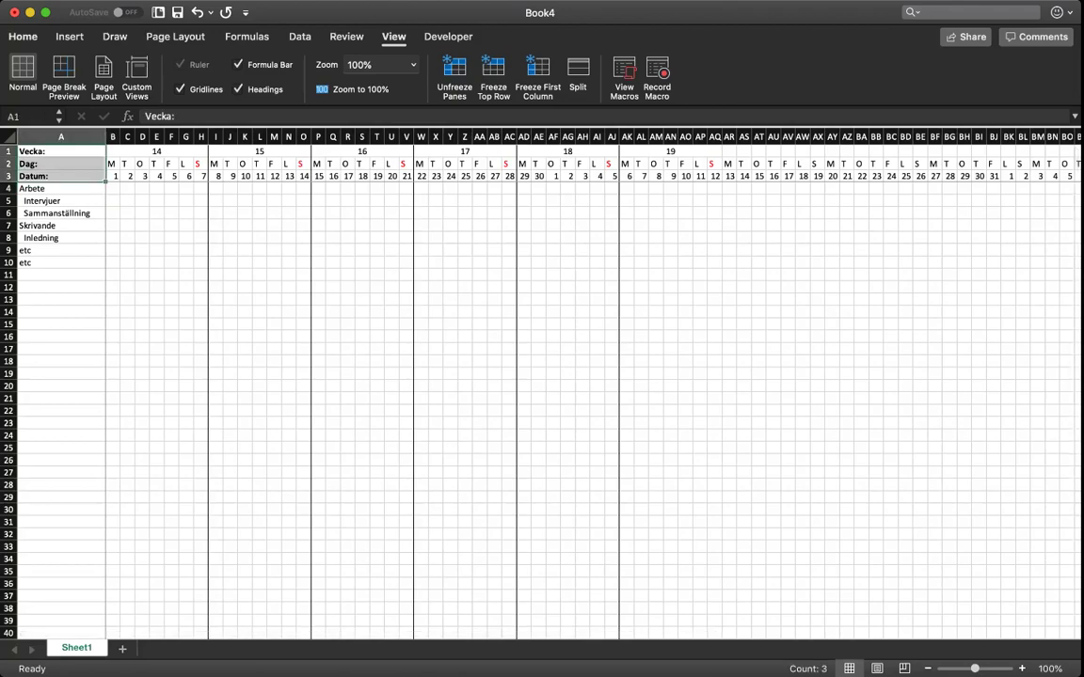
# Right-align the Vecka:, Dag: and Datum: labels in A1:A3
pyautogui.click(22, 35)
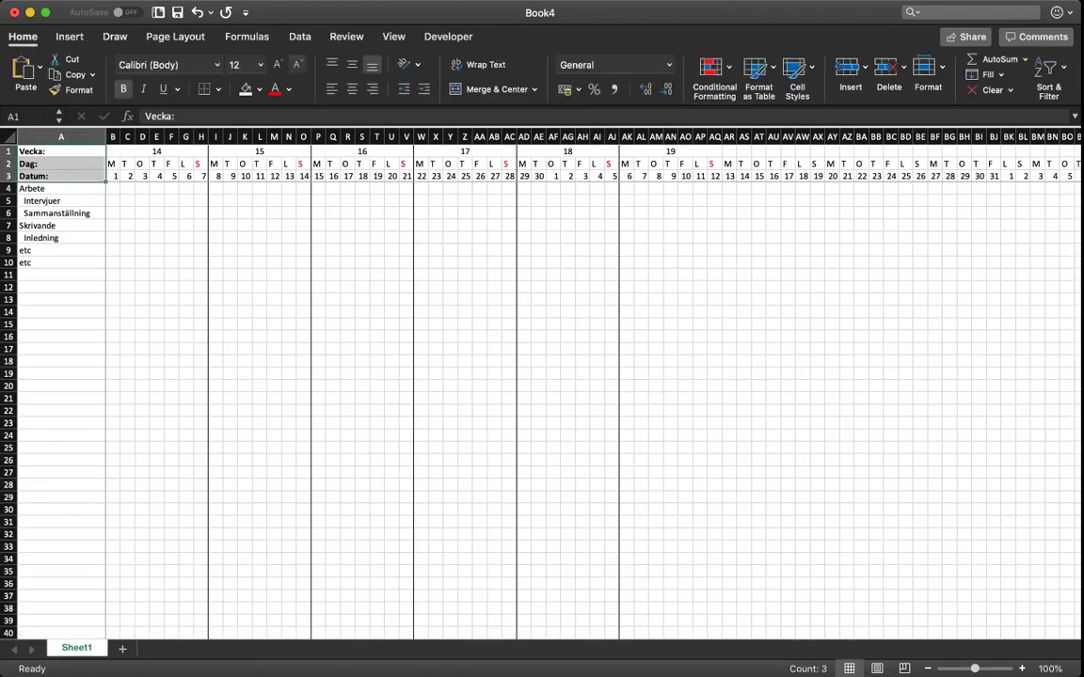
pyautogui.click(372, 89)
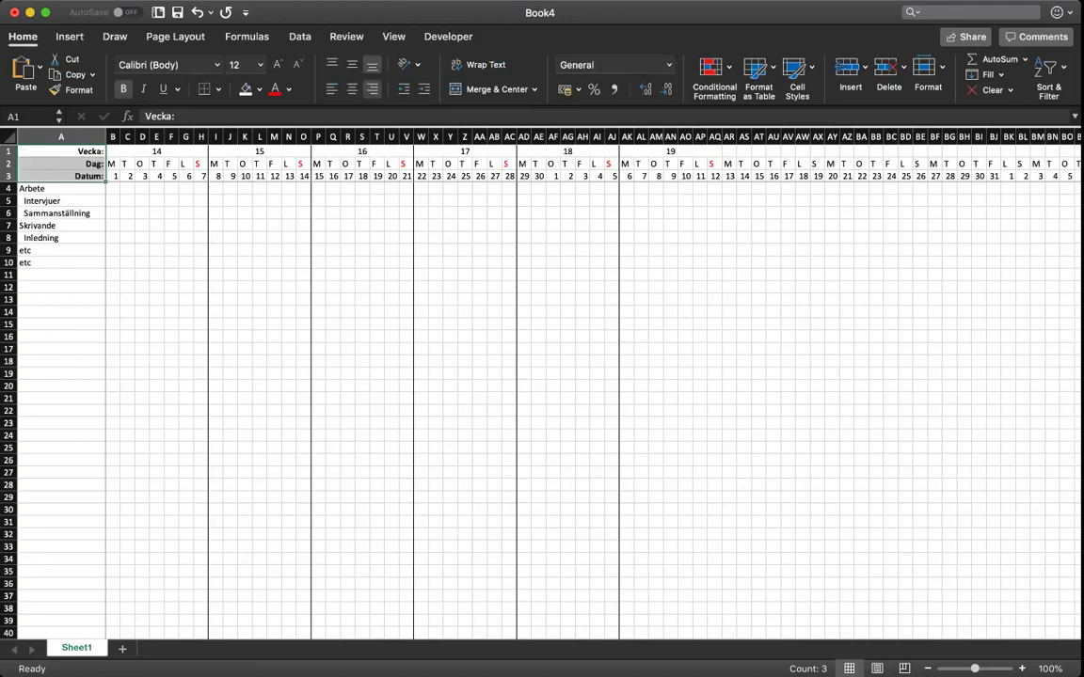
pyautogui.click(156, 212)
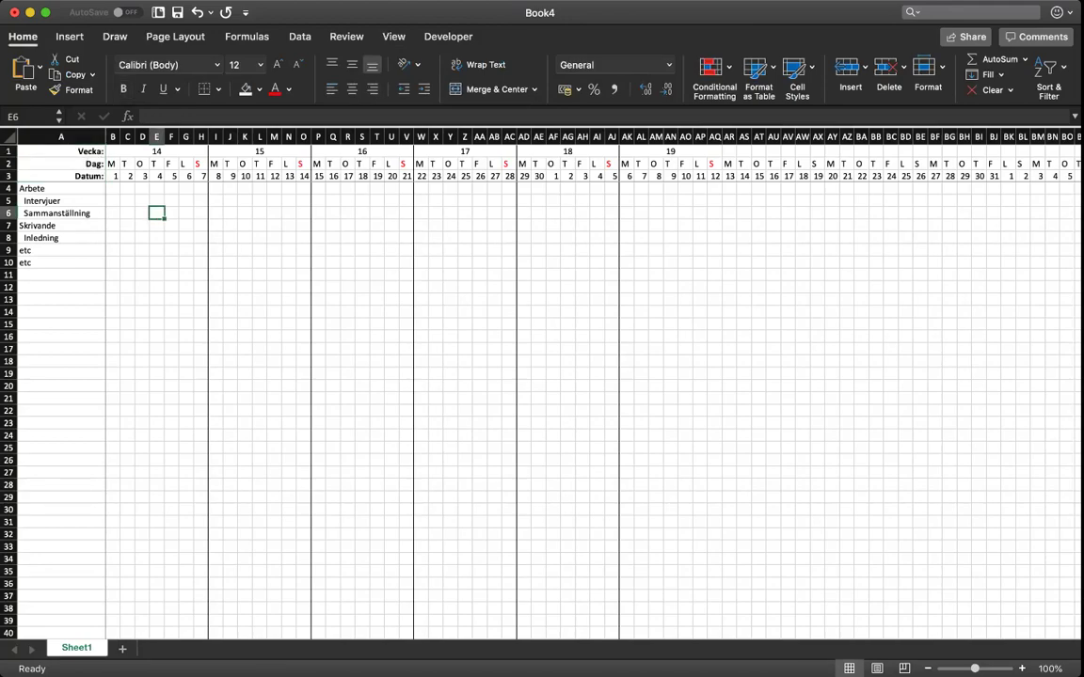
# Select the task grid area, cancel, and scroll back to the top-left of the planner
pyautogui.hotkey('ctrl', 'Home')
pyautogui.hscroll(10, 565, 404)
pyautogui.scroll(-5, 565, 404)
pyautogui.hscroll(10, 564, 404)
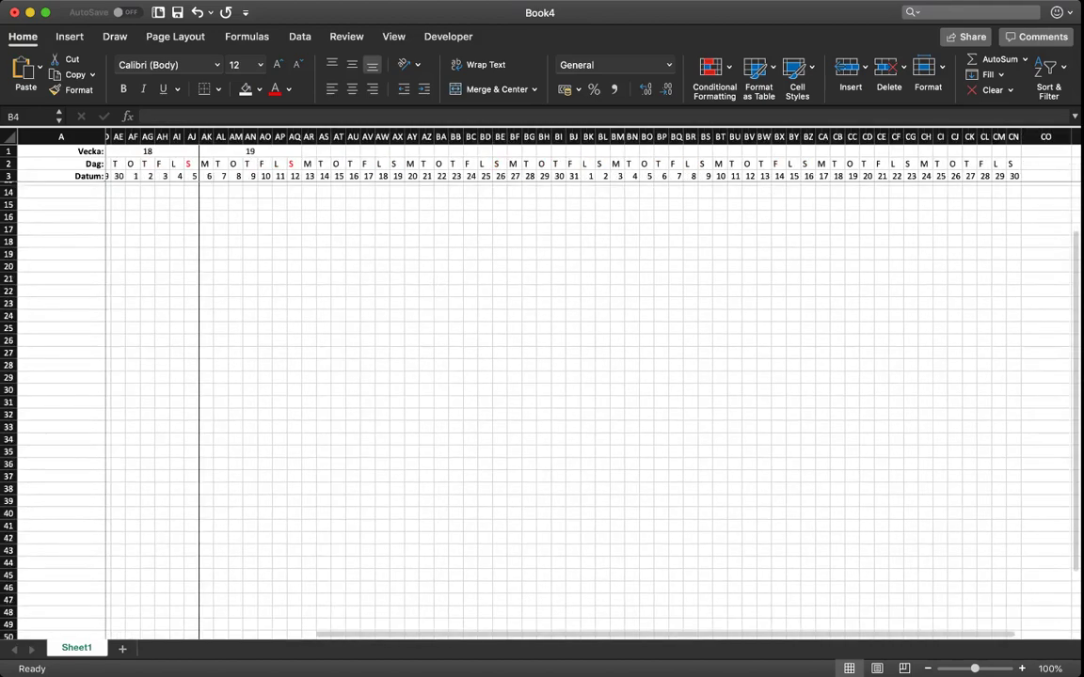
pyautogui.hscroll(10, 564, 405)
pyautogui.scroll(-7, 565, 405)
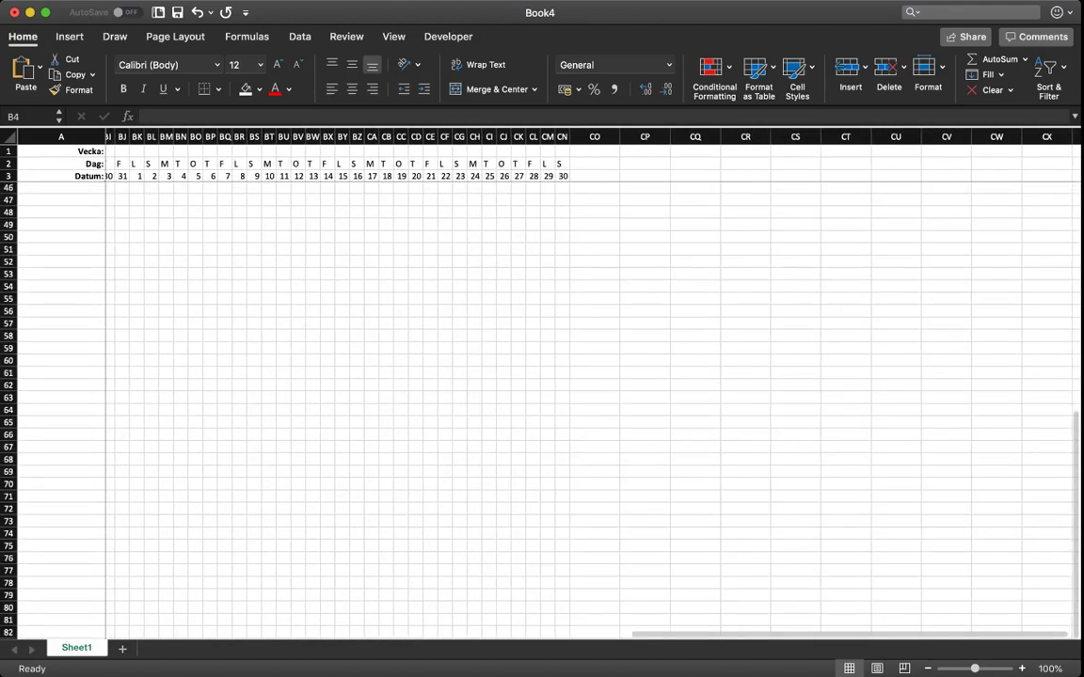
pyautogui.moveTo(106, 184); pyautogui.dragTo(569, 414)
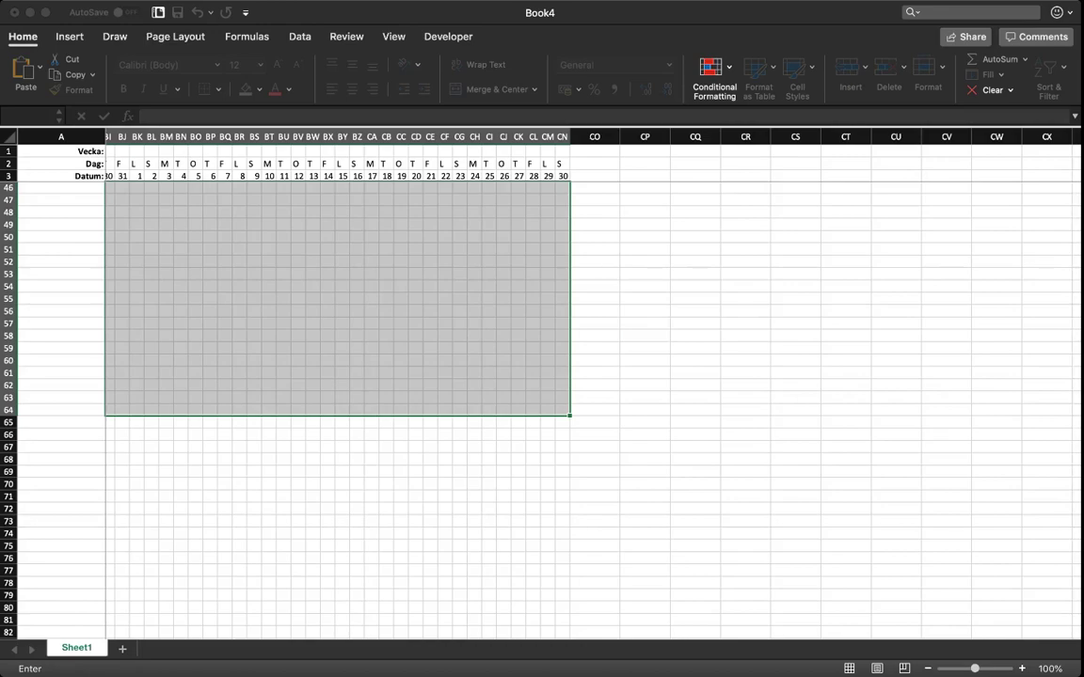
pyautogui.press('Escape')
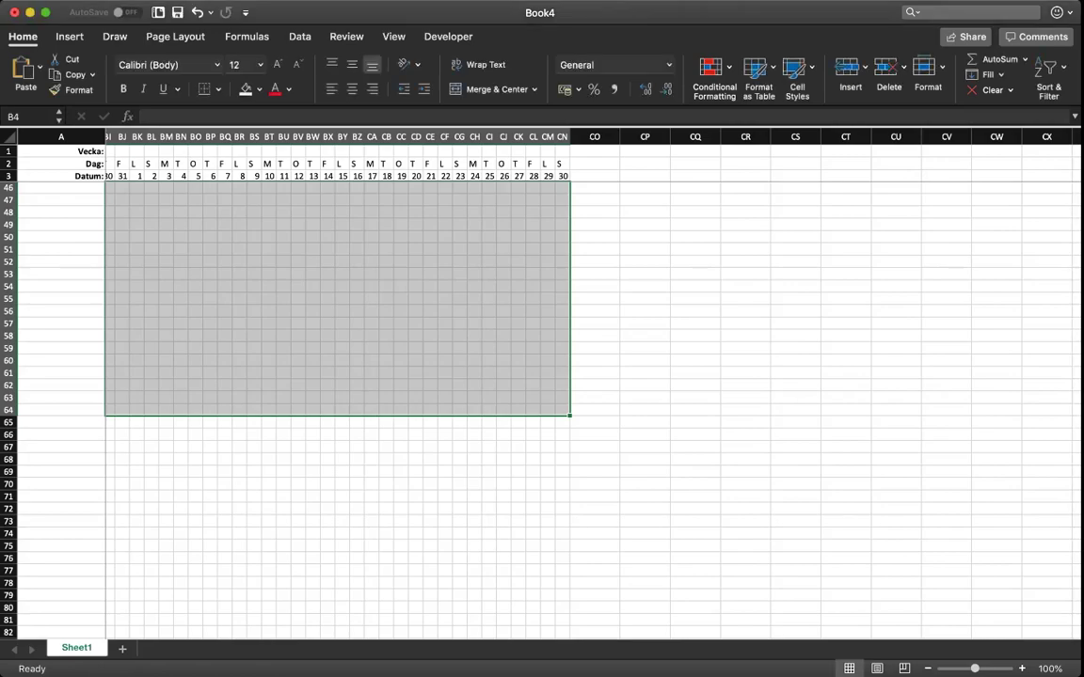
pyautogui.scroll(5, 542, 377)
pyautogui.hscroll(-5, 542, 376)
pyautogui.scroll(10, 542, 376)
pyautogui.hscroll(-10, 542, 377)
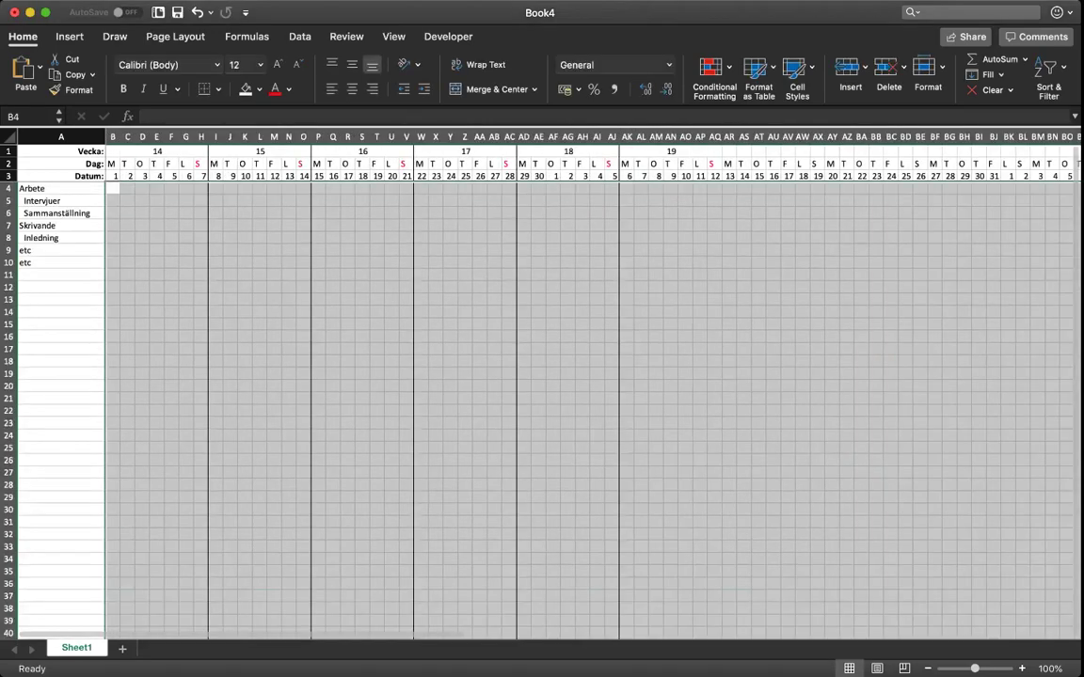
pyautogui.click(142, 212)
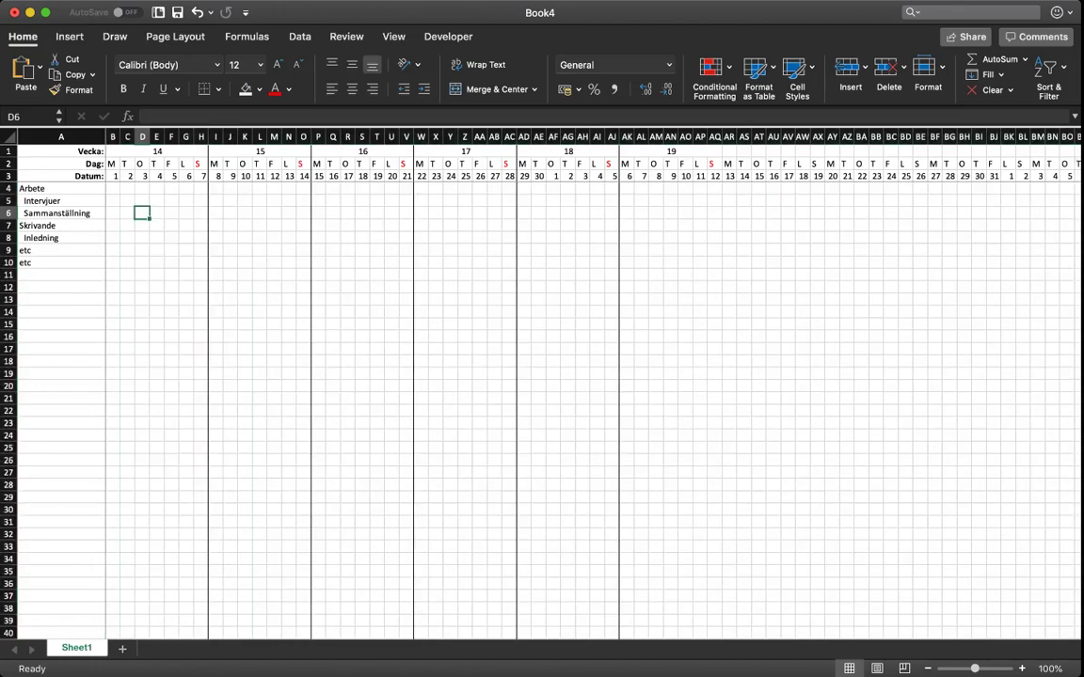
pyautogui.press('Up')
pyautogui.press('Up')
pyautogui.press('Left')
pyautogui.press('Left')
pyautogui.write('x')
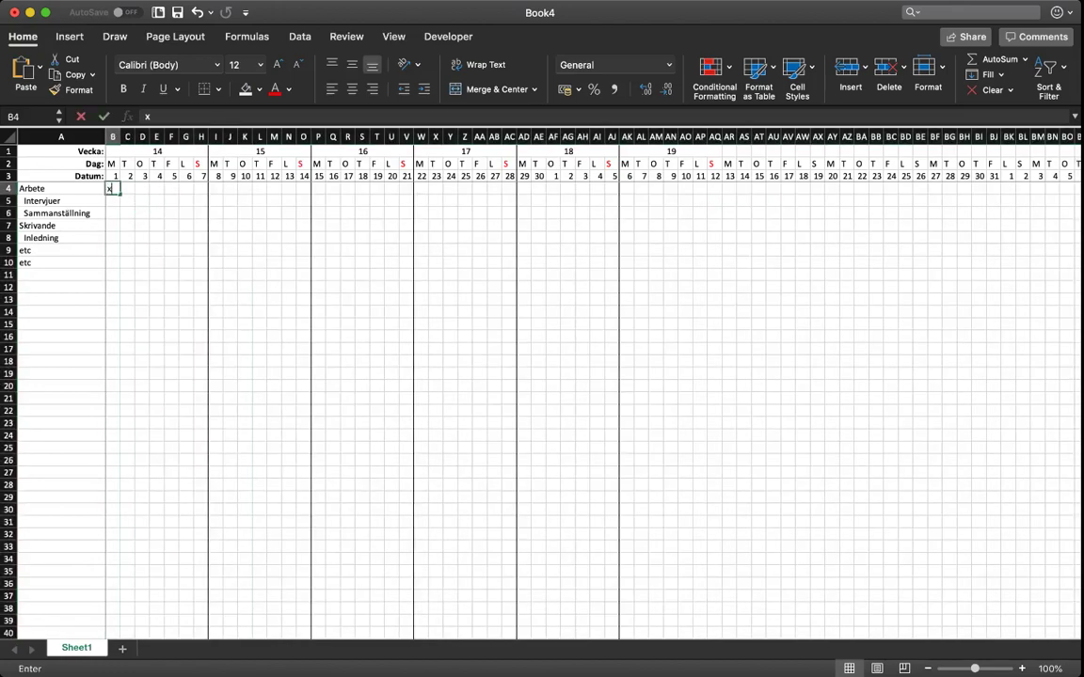
pyautogui.press('Right')
pyautogui.write('x')
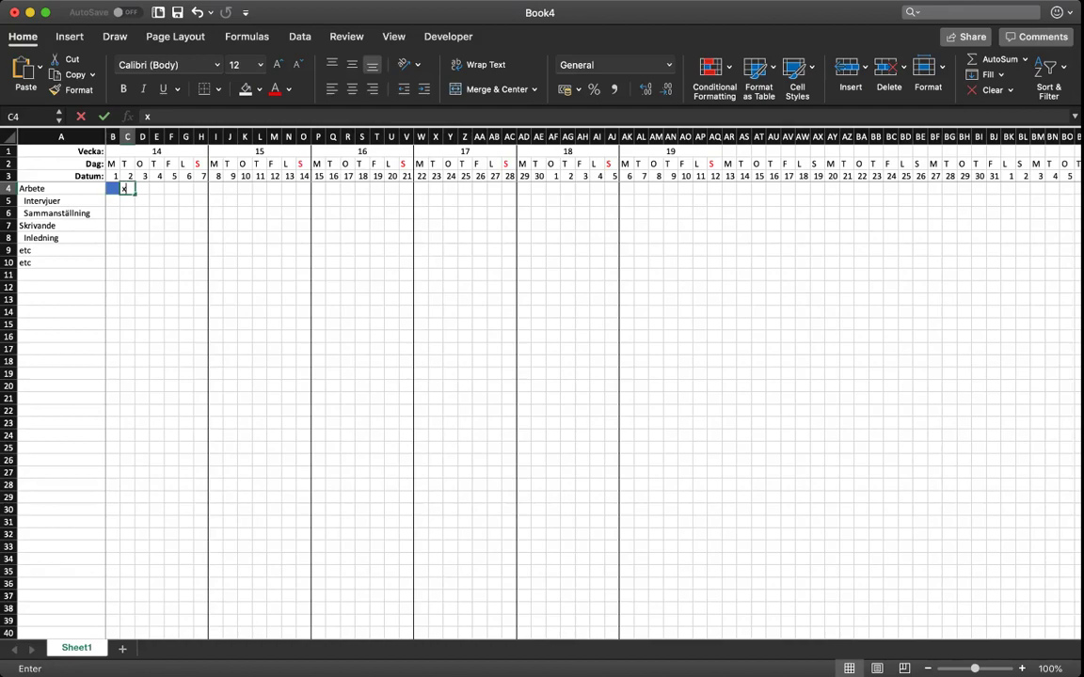
pyautogui.press('Right')
pyautogui.write('x')
pyautogui.press('Right')
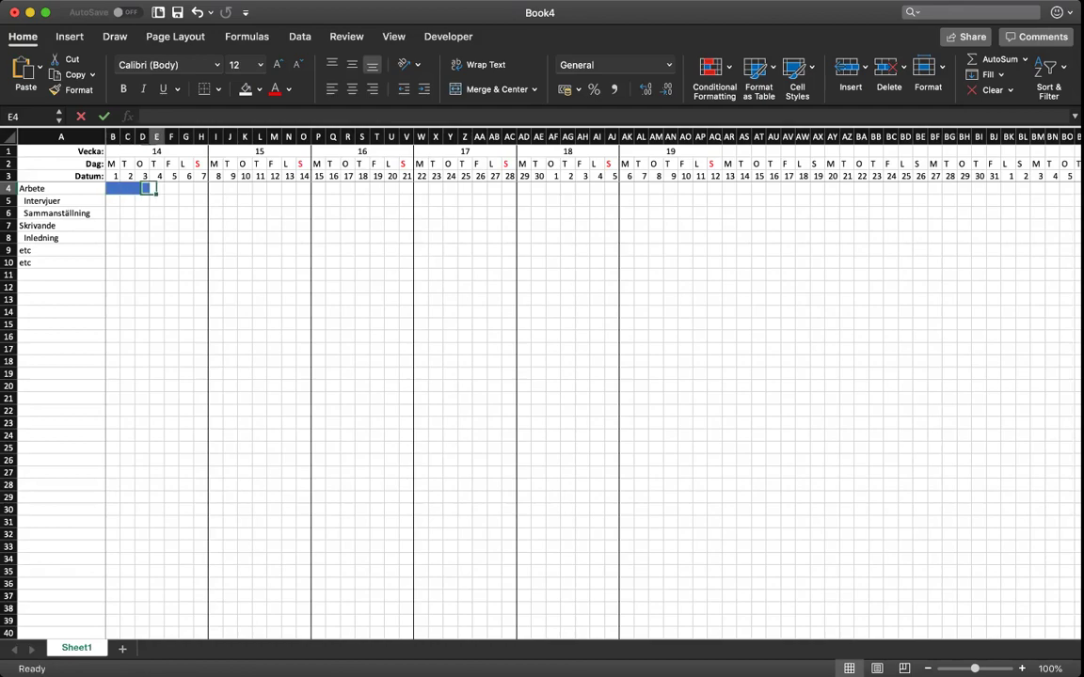
pyautogui.write('x')
pyautogui.press('Return')
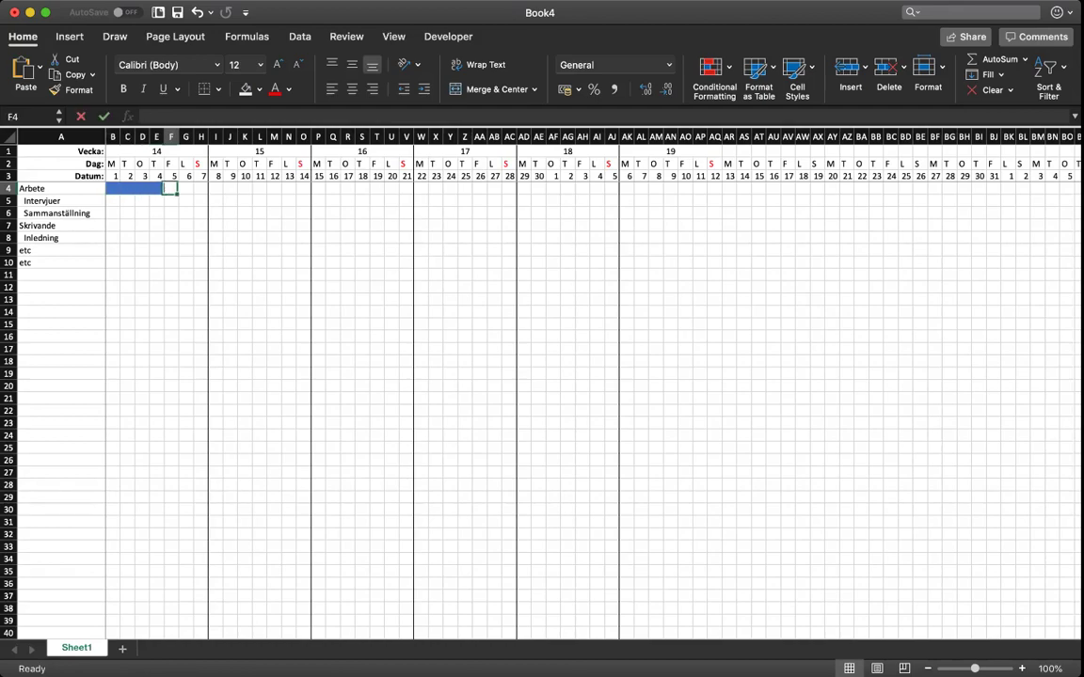
pyautogui.hotkey('shift', 'Left')
pyautogui.hotkey('shift', 'Left')
pyautogui.hotkey('shift', 'Left')
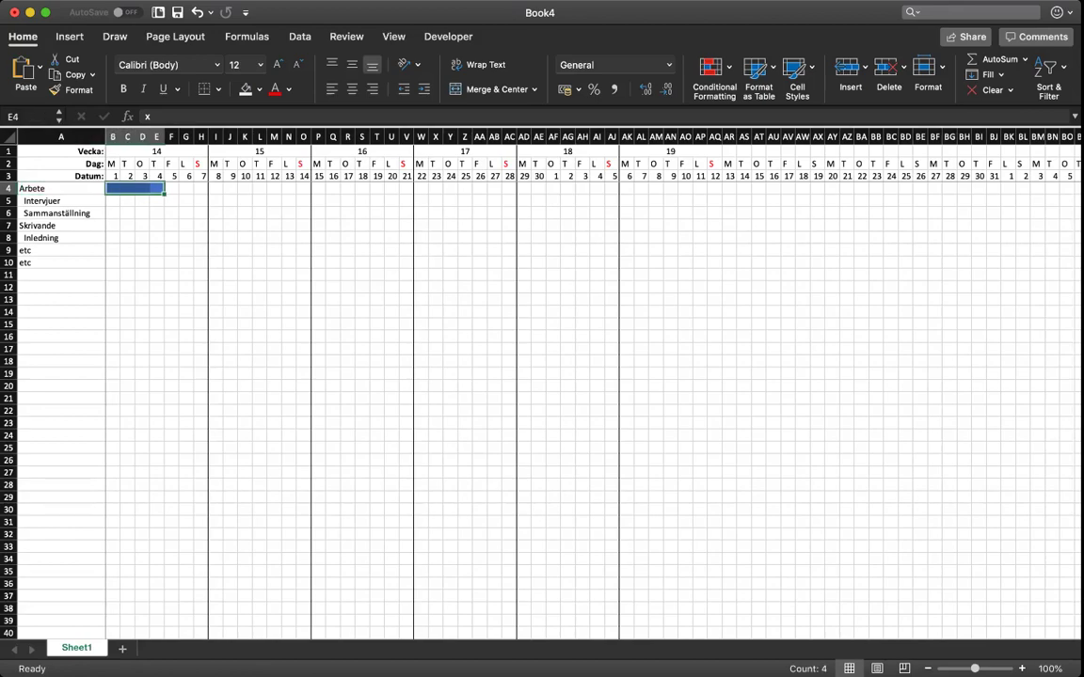
pyautogui.press('Delete')
pyautogui.press('Down')
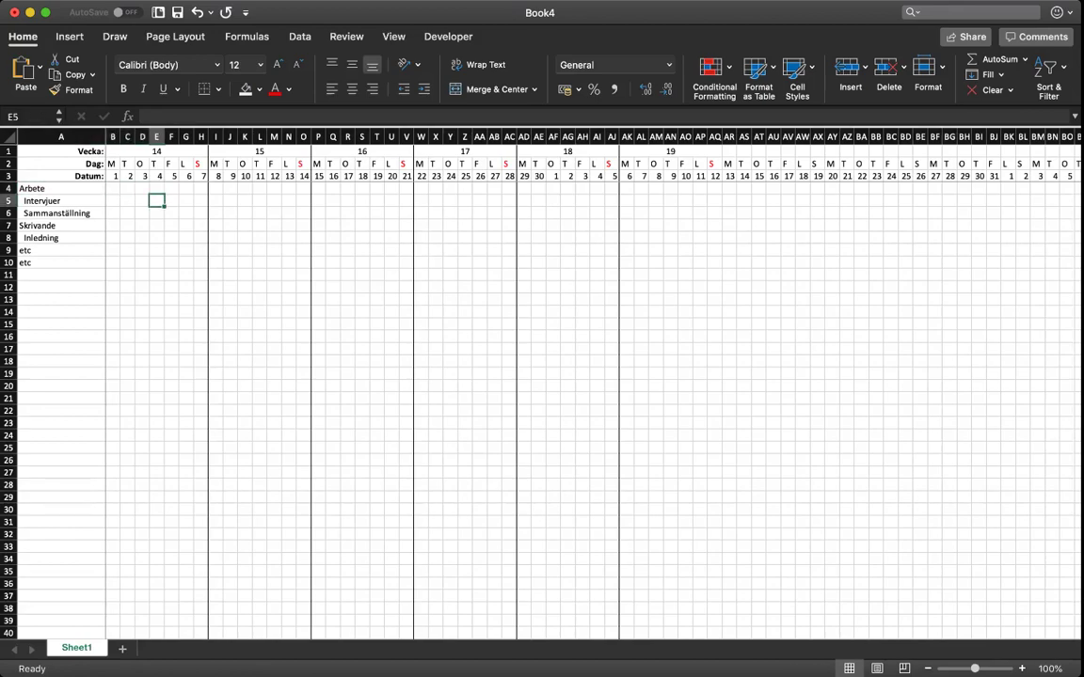